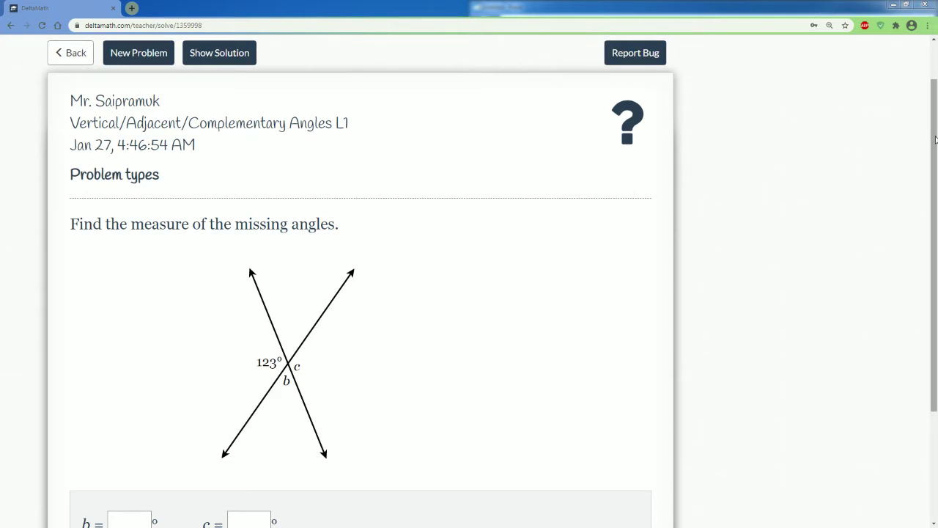
# Step: Capture the DeltaMath 123° problem with blanks b and c and paste it into Paint
pyautogui.moveTo(934, 143); pyautogui.dragTo(934, 163)
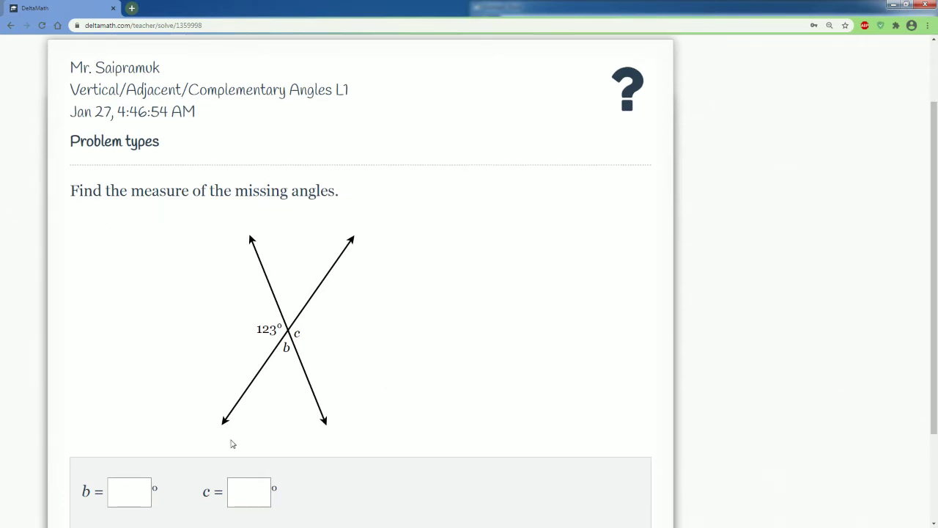
pyautogui.hotkey('alt', 'Tab')
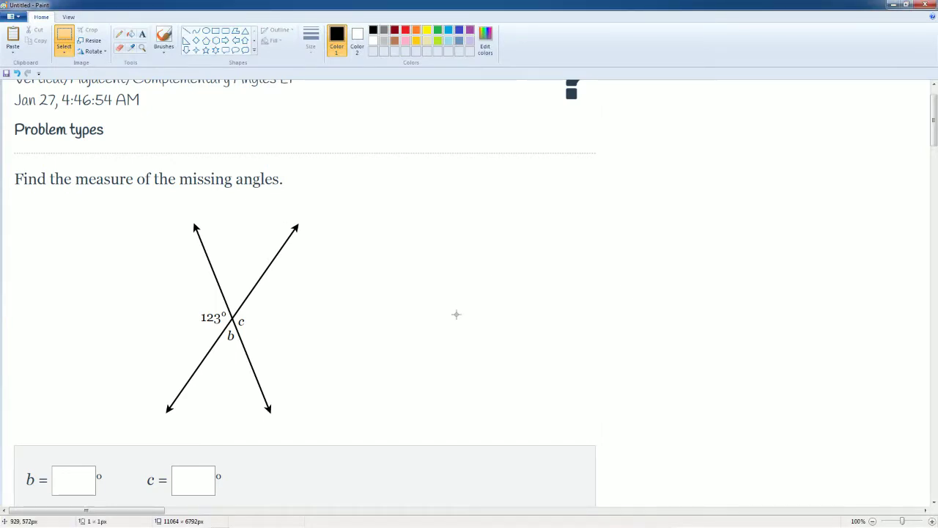
# Step: With a red brush, draw an arrow along the 123° line and circle the intersection
pyautogui.scroll(1, 418, 327)
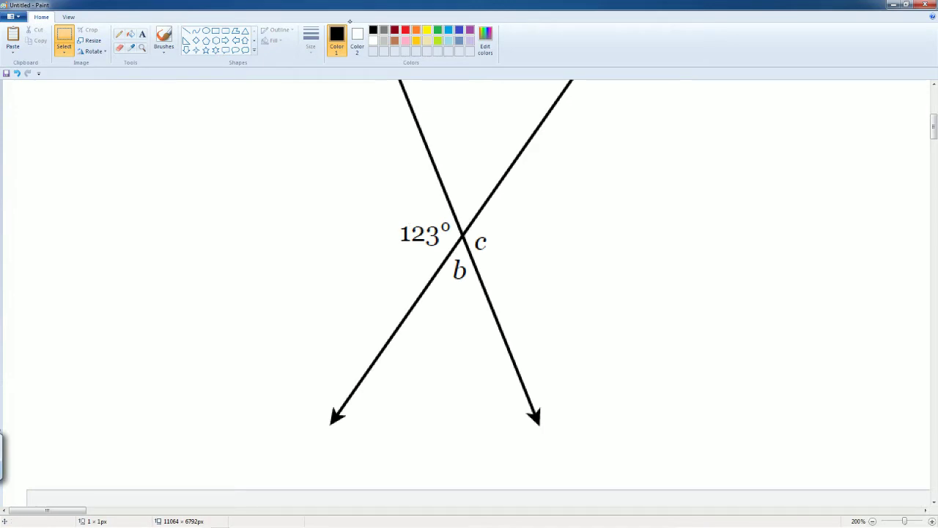
pyautogui.click(405, 30)
pyautogui.click(163, 37)
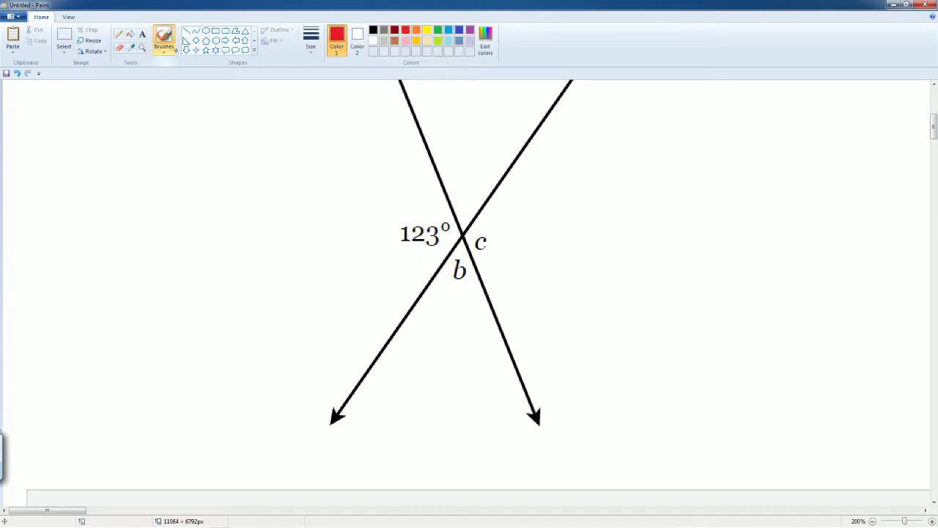
pyautogui.moveTo(437, 198)
pyautogui.mouseDown()
pyautogui.moveTo(446, 185)
pyautogui.moveTo(484, 287)
pyautogui.moveTo(491, 280)
pyautogui.mouseUp()
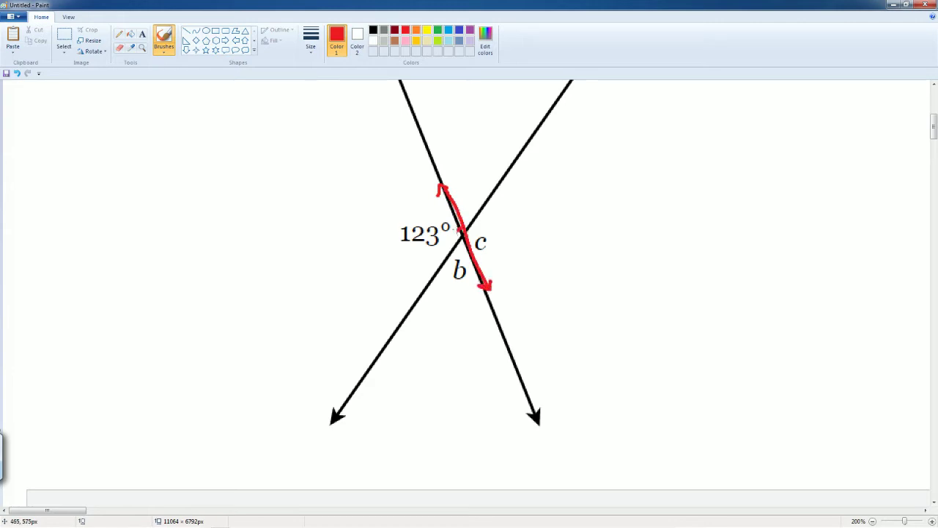
pyautogui.moveTo(454, 229)
pyautogui.mouseDown()
pyautogui.moveTo(470, 249)
pyautogui.moveTo(465, 233)
pyautogui.mouseUp()
# Step: In black, write ∠b + 123 = 180 with the note 'linear pair' beside it
pyautogui.click(372, 29)
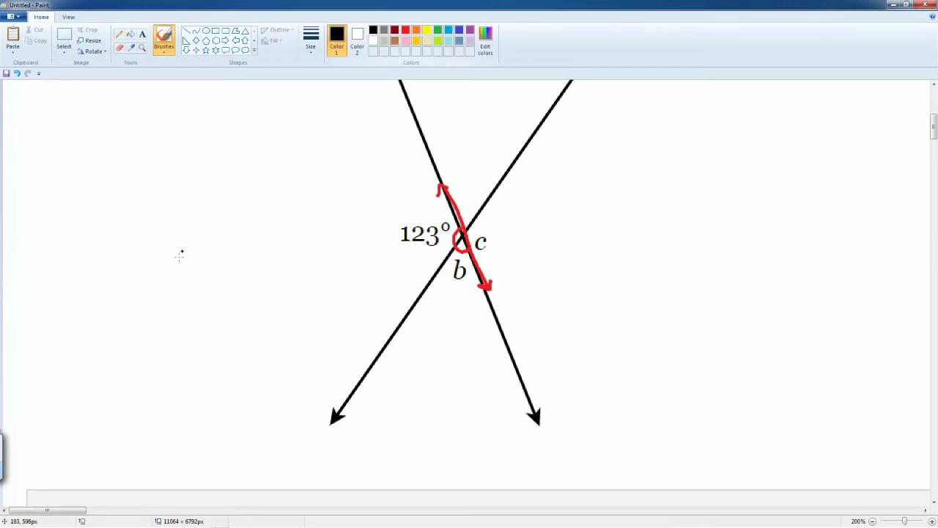
pyautogui.moveTo(108, 249)
pyautogui.mouseDown()
pyautogui.moveTo(116, 277)
pyautogui.moveTo(98, 266)
pyautogui.moveTo(129, 256)
pyautogui.moveTo(152, 267)
pyautogui.mouseUp()
pyautogui.moveTo(142, 258)
pyautogui.mouseDown()
pyautogui.moveTo(196, 266)
pyautogui.moveTo(231, 239)
pyautogui.mouseUp()
pyautogui.moveTo(222, 250)
pyautogui.mouseDown()
pyautogui.moveTo(246, 251)
pyautogui.moveTo(257, 223)
pyautogui.moveTo(271, 221)
pyautogui.mouseUp()
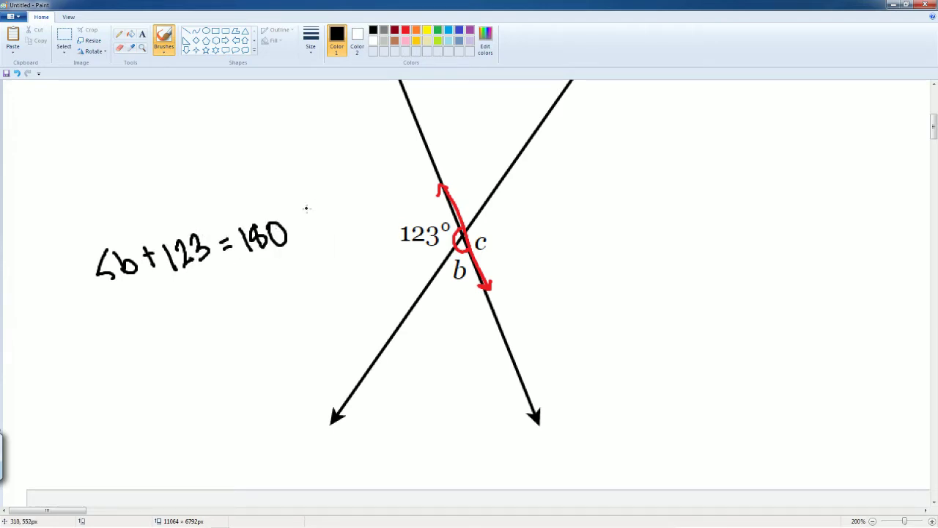
pyautogui.moveTo(303, 195)
pyautogui.mouseDown()
pyautogui.moveTo(308, 215)
pyautogui.moveTo(339, 198)
pyautogui.moveTo(338, 209)
pyautogui.mouseUp()
pyautogui.click(315, 192)
pyautogui.moveTo(347, 197); pyautogui.dragTo(351, 208)
pyautogui.moveTo(352, 198); pyautogui.dragTo(362, 187)
pyautogui.moveTo(325, 225)
pyautogui.mouseDown()
pyautogui.moveTo(328, 253)
pyautogui.moveTo(328, 242)
pyautogui.mouseUp()
pyautogui.moveTo(345, 226); pyautogui.dragTo(346, 243)
pyautogui.moveTo(352, 225)
pyautogui.mouseDown()
pyautogui.moveTo(351, 239)
pyautogui.moveTo(354, 223)
pyautogui.mouseUp()
pyautogui.moveTo(355, 224); pyautogui.dragTo(362, 216)
# Step: Subtract 123 from both sides in red and write ∠b = 57 below in black
pyautogui.click(405, 30)
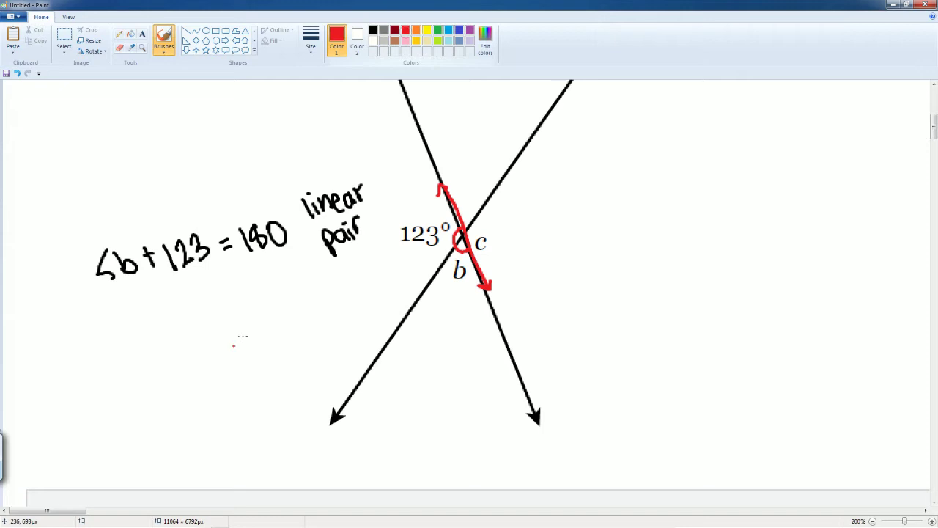
pyautogui.moveTo(163, 288)
pyautogui.mouseDown()
pyautogui.moveTo(191, 297)
pyautogui.moveTo(250, 266)
pyautogui.moveTo(256, 273)
pyautogui.mouseUp()
pyautogui.moveTo(260, 258); pyautogui.dragTo(276, 271)
pyautogui.moveTo(269, 251)
pyautogui.mouseDown()
pyautogui.moveTo(284, 257)
pyautogui.moveTo(277, 271)
pyautogui.mouseUp()
pyautogui.click(373, 30)
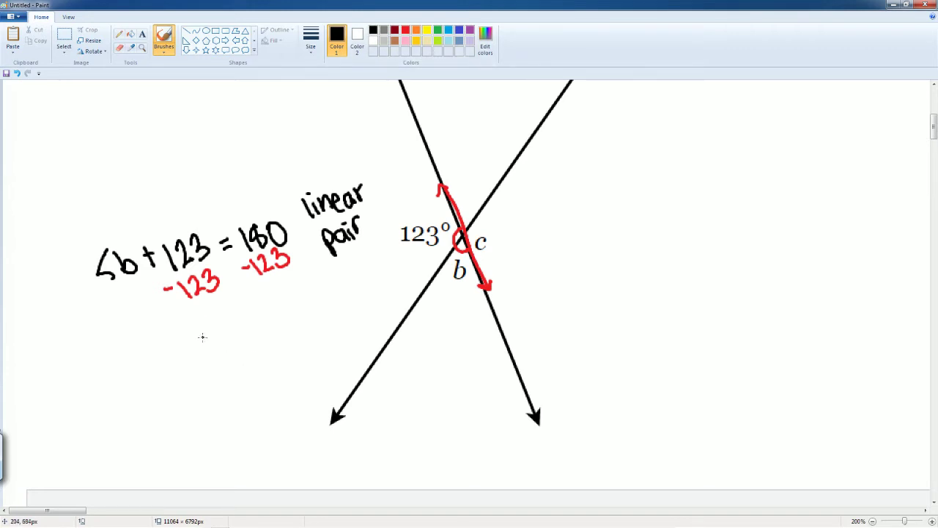
pyautogui.moveTo(206, 311)
pyautogui.mouseDown()
pyautogui.moveTo(223, 334)
pyautogui.moveTo(256, 312)
pyautogui.mouseUp()
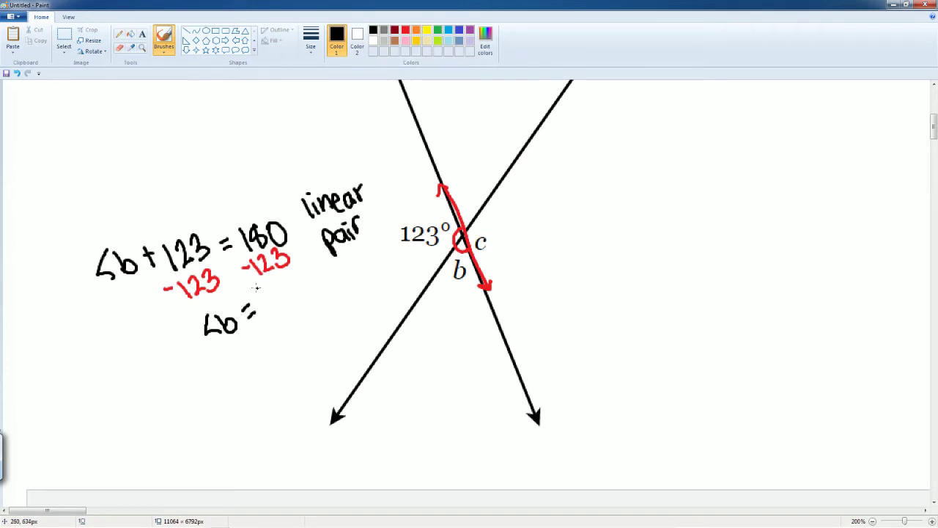
pyautogui.moveTo(289, 278)
pyautogui.mouseDown()
pyautogui.moveTo(303, 297)
pyautogui.moveTo(273, 314)
pyautogui.moveTo(291, 284)
pyautogui.mouseUp()
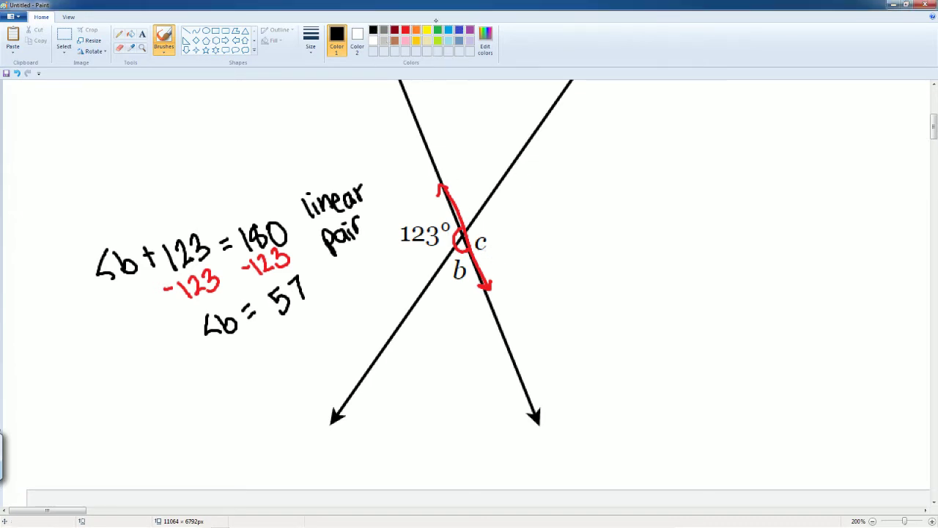
# Step: In blue, draw arrows along both crossing lines and write 123 = ∠c, vertical angles
pyautogui.click(459, 30)
pyautogui.moveTo(422, 173)
pyautogui.mouseDown()
pyautogui.moveTo(431, 158)
pyautogui.moveTo(462, 236)
pyautogui.moveTo(409, 320)
pyautogui.moveTo(422, 323)
pyautogui.mouseUp()
pyautogui.moveTo(513, 154)
pyautogui.mouseDown()
pyautogui.moveTo(522, 154)
pyautogui.moveTo(468, 236)
pyautogui.moveTo(483, 317)
pyautogui.moveTo(501, 313)
pyautogui.mouseUp()
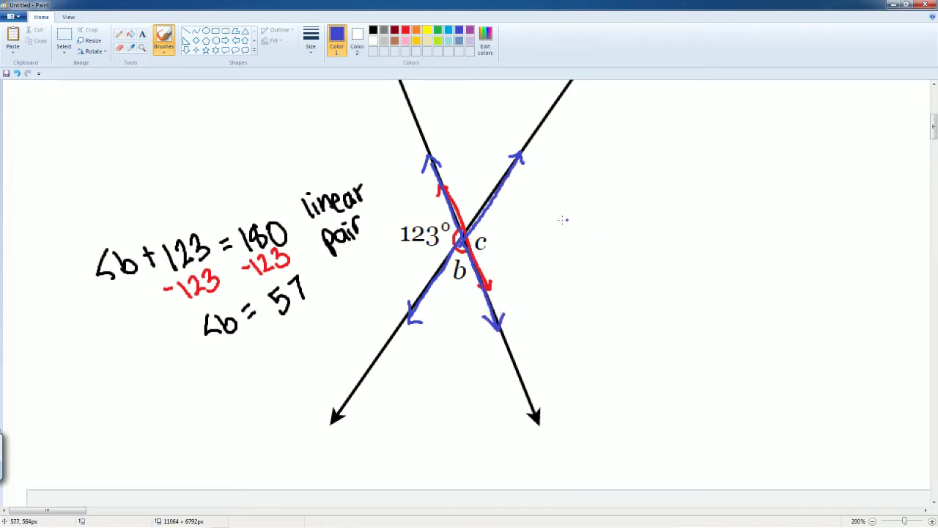
pyautogui.moveTo(571, 213)
pyautogui.mouseDown()
pyautogui.moveTo(574, 234)
pyautogui.moveTo(613, 221)
pyautogui.moveTo(601, 233)
pyautogui.moveTo(638, 211)
pyautogui.moveTo(653, 225)
pyautogui.moveTo(692, 223)
pyautogui.moveTo(754, 199)
pyautogui.moveTo(766, 213)
pyautogui.moveTo(771, 189)
pyautogui.moveTo(797, 214)
pyautogui.moveTo(813, 214)
pyautogui.moveTo(759, 243)
pyautogui.moveTo(775, 233)
pyautogui.moveTo(793, 250)
pyautogui.moveTo(835, 227)
pyautogui.moveTo(825, 251)
pyautogui.mouseUp()
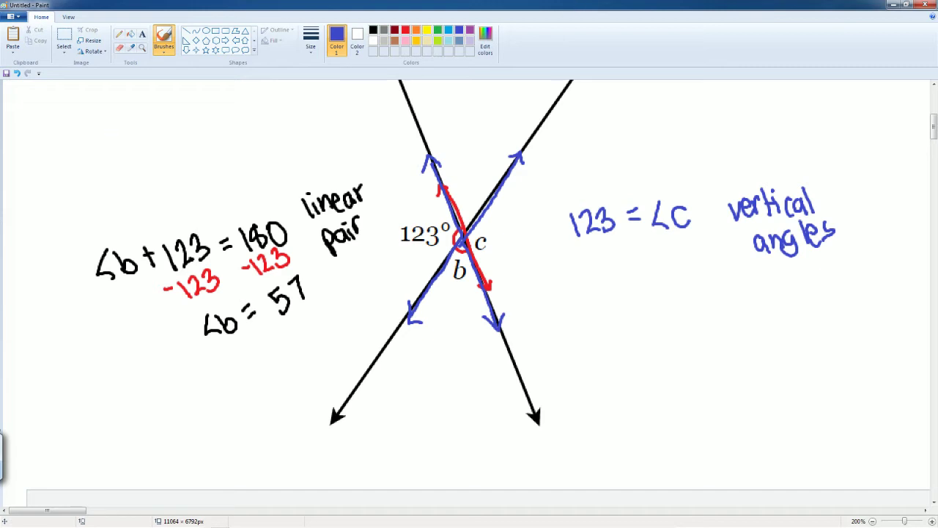
# Step: Submit b = 57 and c = 123 in DeltaMath, confirm, and review the worked solution
pyautogui.hotkey('alt', 'Tab')
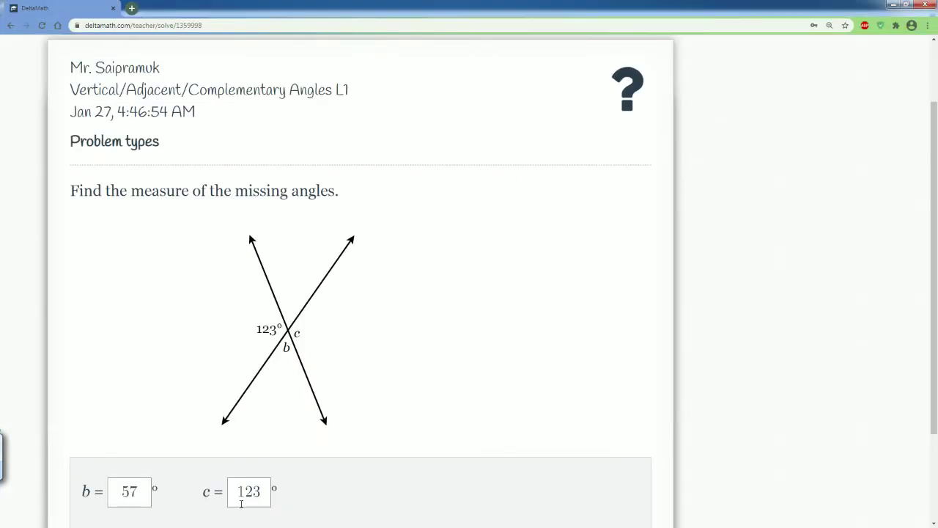
pyautogui.scroll(-1, 434, 448)
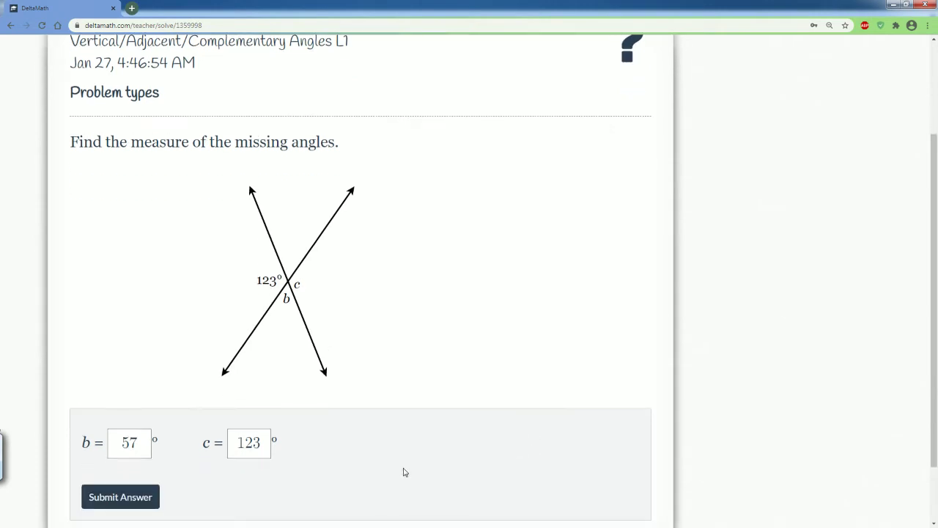
pyautogui.click(120, 496)
pyautogui.click(610, 210)
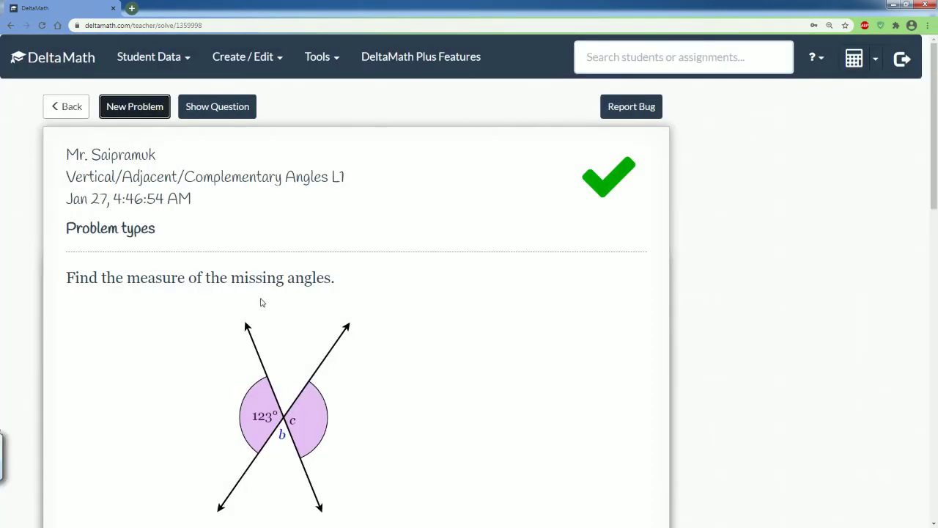
pyautogui.scroll(-3, 276, 388)
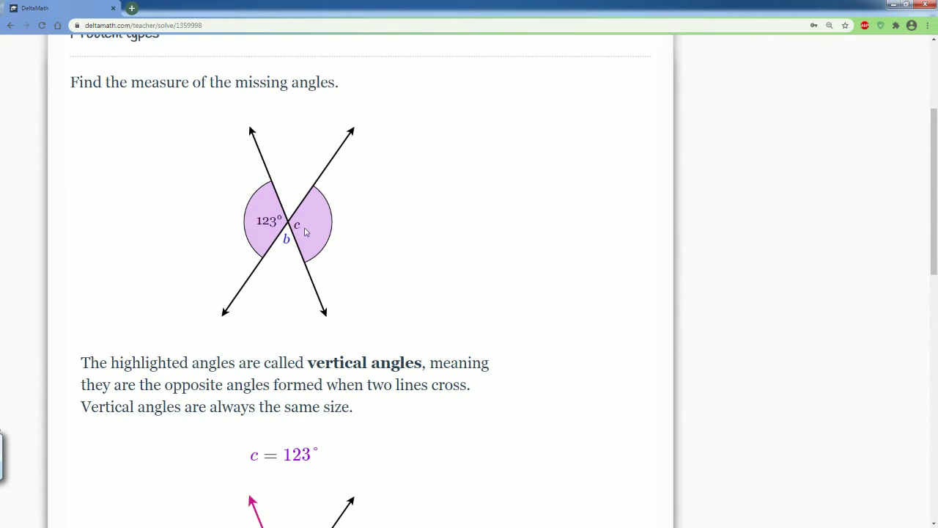
pyautogui.scroll(-5, 306, 232)
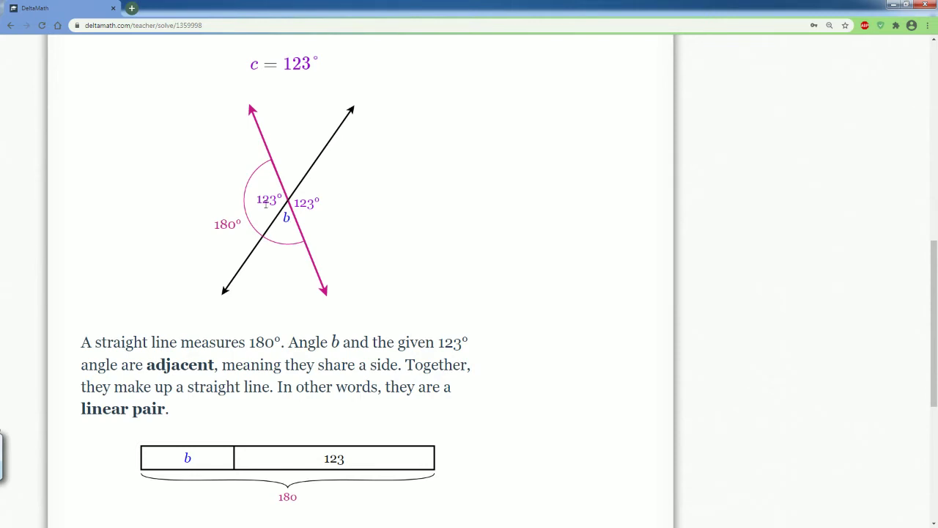
pyautogui.scroll(-4, 213, 416)
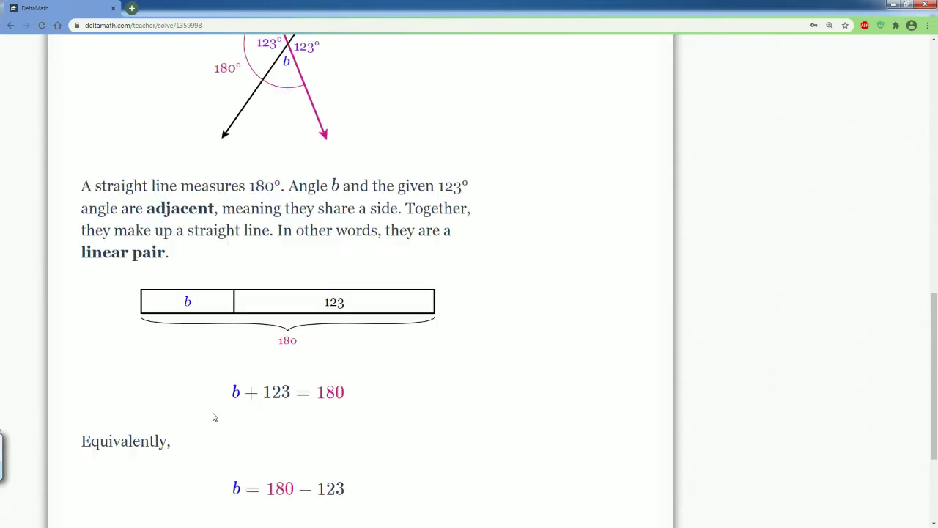
pyautogui.scroll(9, 215, 414)
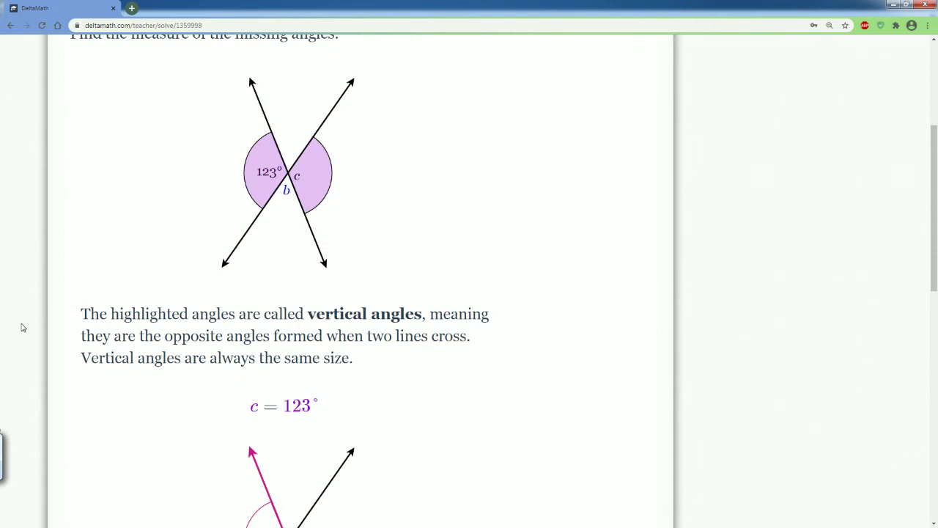
pyautogui.scroll(3, 325, 330)
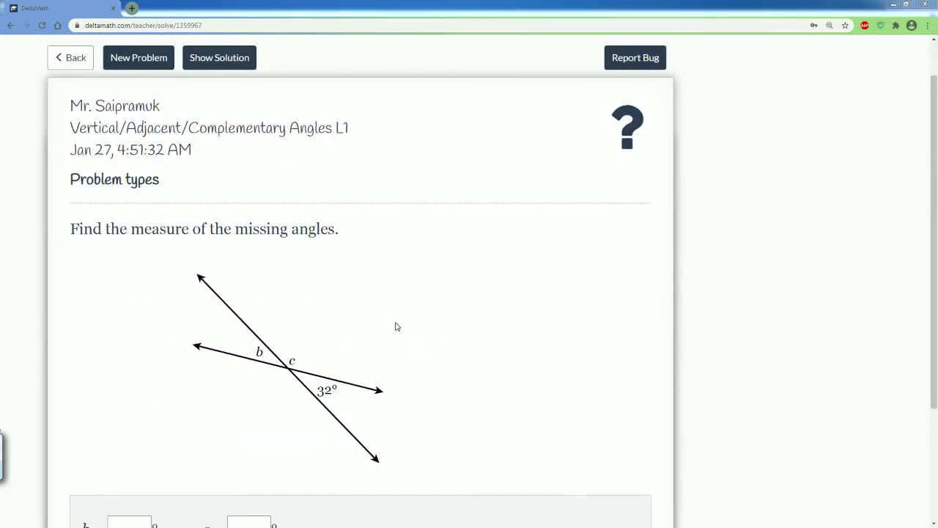
# Step: Scroll the new 32° problem down to its b and c answer boxes
pyautogui.scroll(-1, 324, 339)
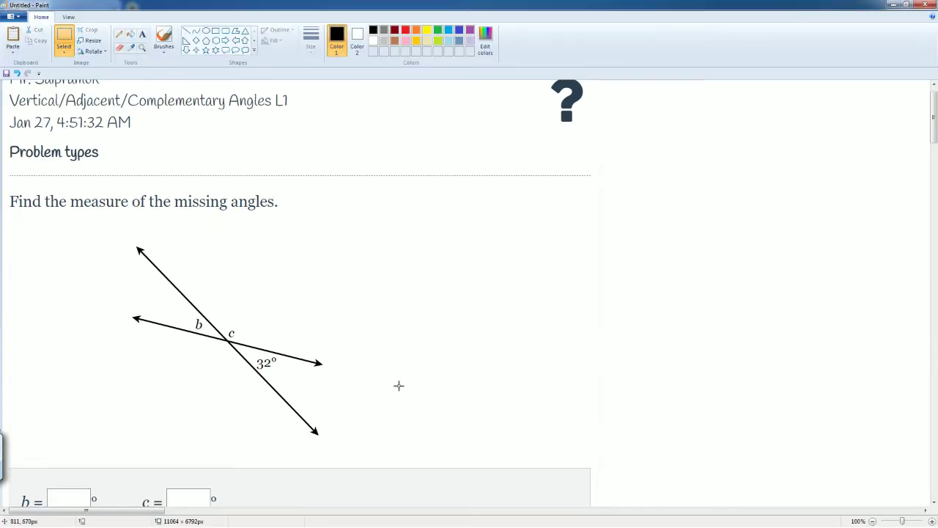
# Step: With an indigo brush, draw arrows along the upper-left, lower-right and right-hand lines
pyautogui.keyDown('ctrl'); pyautogui.scroll(1, 399, 386); pyautogui.keyUp('ctrl')
pyautogui.scroll(-5, 410, 381)
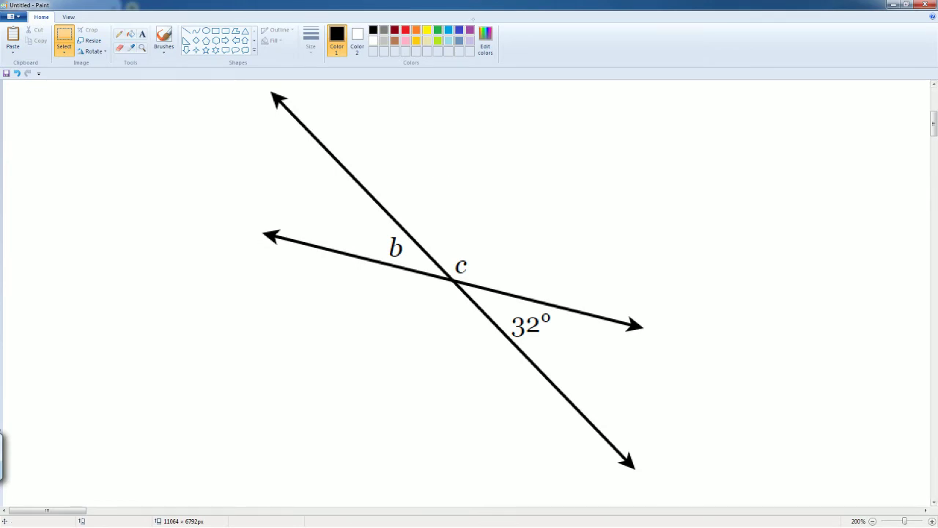
pyautogui.click(459, 29)
pyautogui.click(164, 37)
pyautogui.moveTo(364, 183)
pyautogui.mouseDown()
pyautogui.moveTo(450, 277)
pyautogui.moveTo(337, 253)
pyautogui.moveTo(344, 245)
pyautogui.mouseUp()
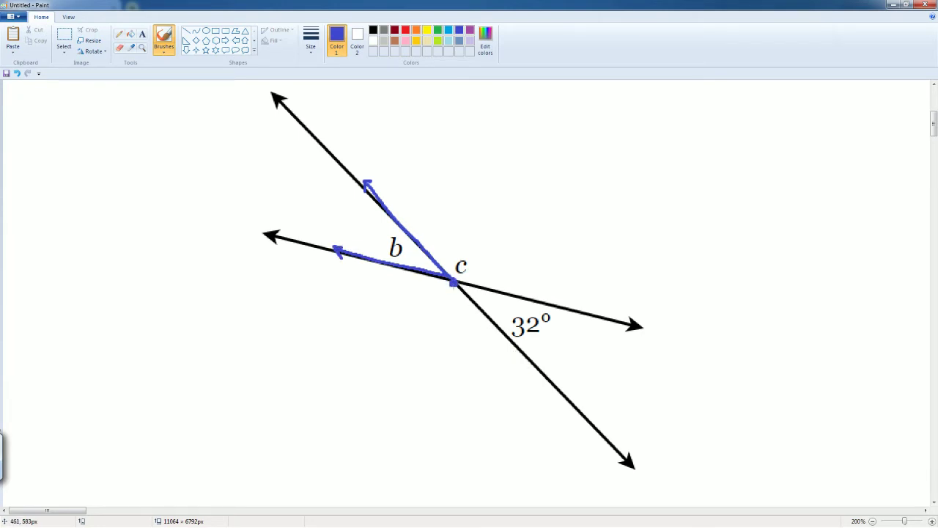
pyautogui.moveTo(453, 282)
pyautogui.mouseDown()
pyautogui.moveTo(524, 361)
pyautogui.moveTo(513, 357)
pyautogui.mouseUp()
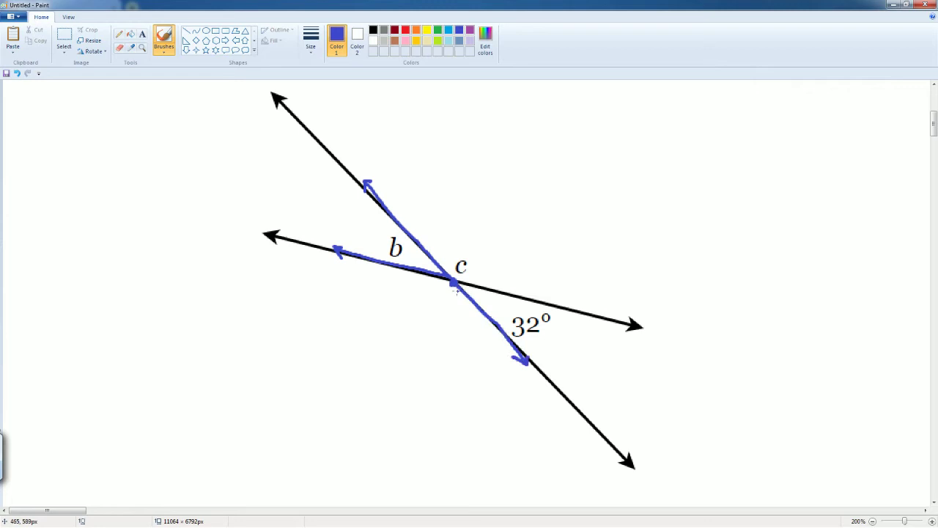
pyautogui.moveTo(453, 283)
pyautogui.mouseDown()
pyautogui.moveTo(564, 308)
pyautogui.moveTo(558, 313)
pyautogui.mouseUp()
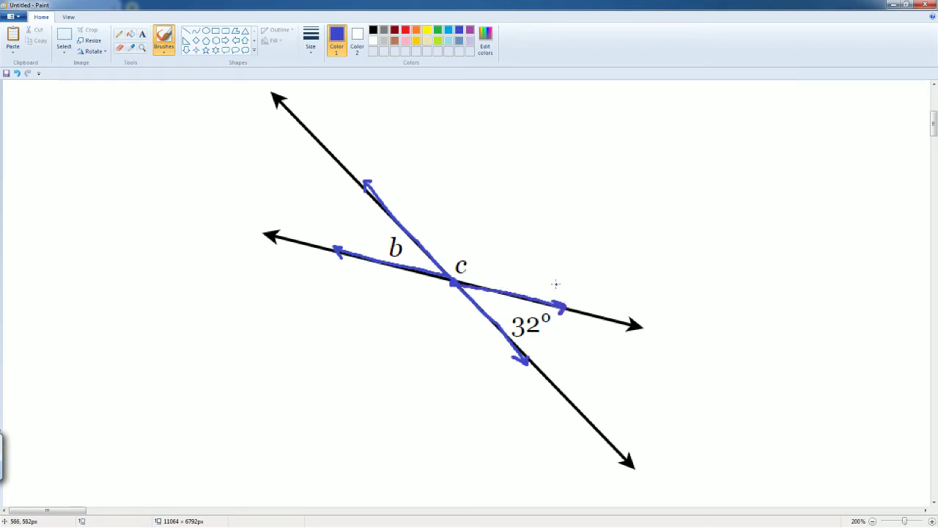
# Step: Write ∠b = 32, vertical angle, in indigo left of the figure
pyautogui.moveTo(47, 208)
pyautogui.mouseDown()
pyautogui.moveTo(38, 231)
pyautogui.moveTo(53, 231)
pyautogui.mouseUp()
pyautogui.moveTo(51, 208)
pyautogui.mouseDown()
pyautogui.moveTo(52, 230)
pyautogui.moveTo(92, 214)
pyautogui.moveTo(113, 228)
pyautogui.moveTo(148, 227)
pyautogui.moveTo(181, 203)
pyautogui.mouseUp()
pyautogui.moveTo(185, 214)
pyautogui.mouseDown()
pyautogui.moveTo(210, 198)
pyautogui.moveTo(233, 217)
pyautogui.moveTo(249, 200)
pyautogui.moveTo(252, 212)
pyautogui.mouseUp()
pyautogui.moveTo(191, 229)
pyautogui.mouseDown()
pyautogui.moveTo(184, 239)
pyautogui.moveTo(210, 243)
pyautogui.moveTo(208, 256)
pyautogui.mouseUp()
pyautogui.moveTo(223, 222)
pyautogui.mouseDown()
pyautogui.moveTo(227, 246)
pyautogui.moveTo(242, 247)
pyautogui.mouseUp()
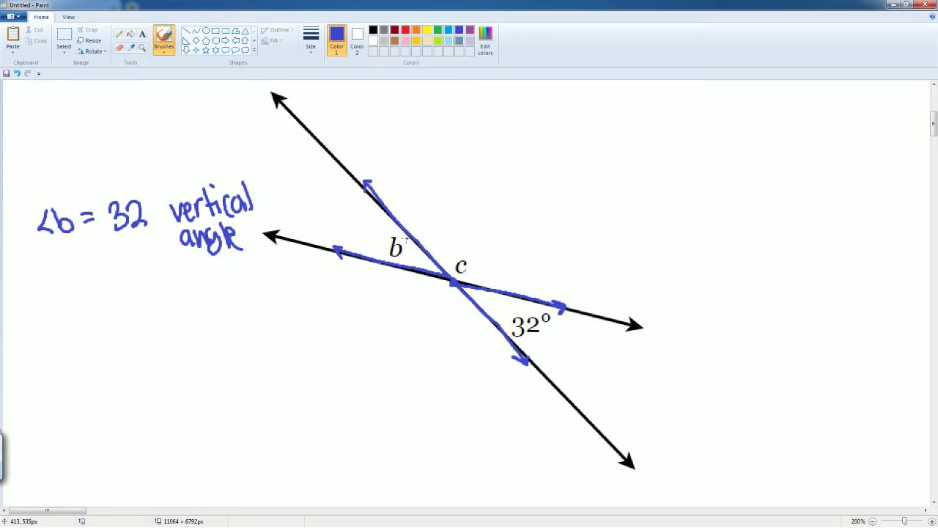
# Step: In red, draw an arrow along the 32° line and an arc around angle c
pyautogui.click(406, 41)
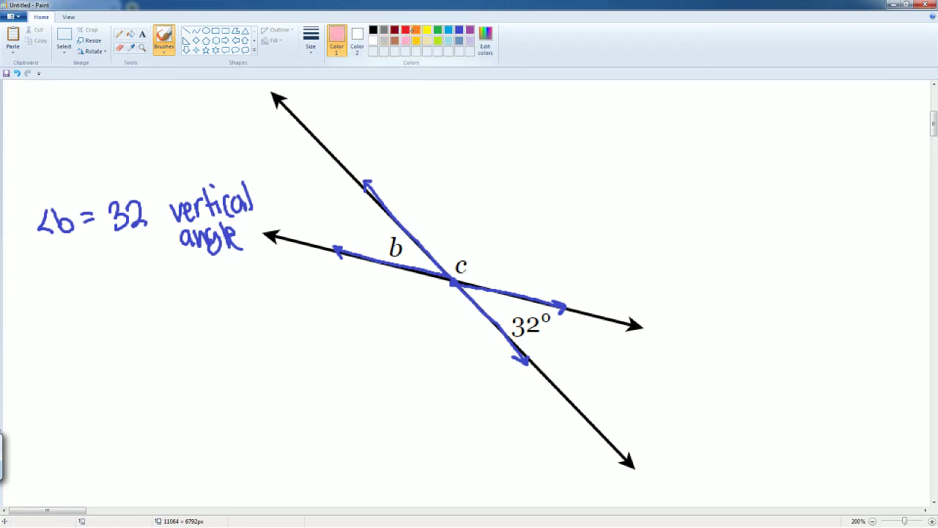
pyautogui.click(405, 30)
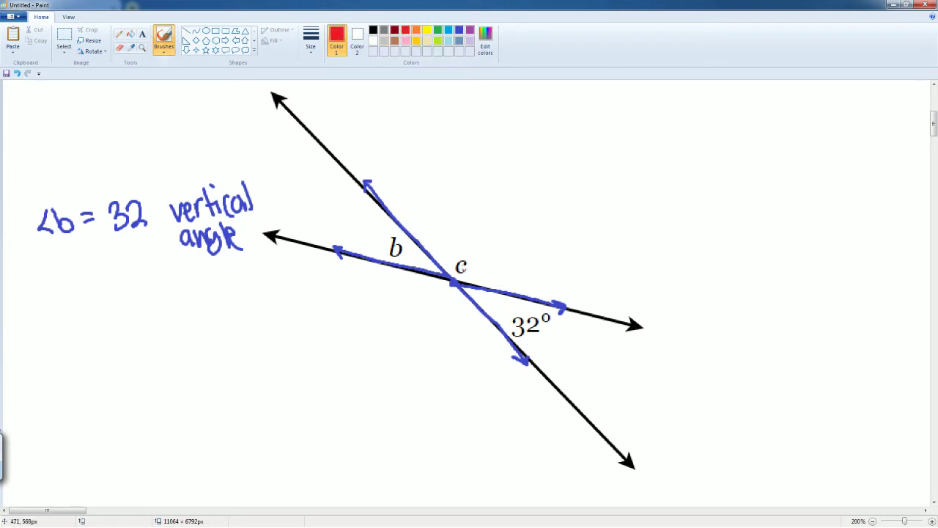
pyautogui.moveTo(413, 244)
pyautogui.mouseDown()
pyautogui.moveTo(418, 234)
pyautogui.moveTo(495, 327)
pyautogui.mouseUp()
pyautogui.moveTo(444, 272)
pyautogui.mouseDown()
pyautogui.moveTo(449, 262)
pyautogui.moveTo(469, 291)
pyautogui.mouseUp()
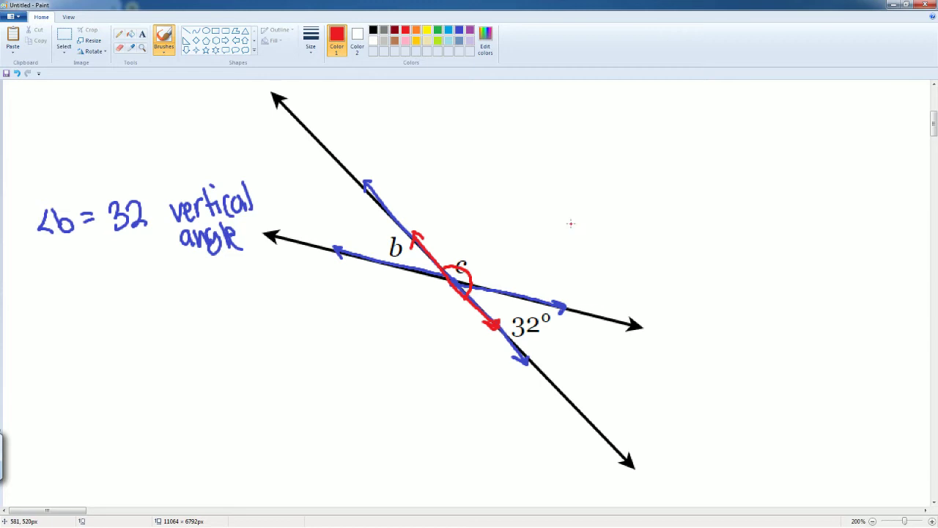
# Step: Write the black equation ∠C + 32 = 180 right of the diagram
pyautogui.click(373, 30)
pyautogui.moveTo(575, 178)
pyautogui.mouseDown()
pyautogui.moveTo(564, 203)
pyautogui.moveTo(604, 206)
pyautogui.mouseUp()
pyautogui.moveTo(620, 179); pyautogui.dragTo(622, 202)
pyautogui.moveTo(611, 192); pyautogui.dragTo(630, 190)
pyautogui.moveTo(643, 178)
pyautogui.mouseDown()
pyautogui.moveTo(642, 199)
pyautogui.moveTo(673, 194)
pyautogui.mouseUp()
pyautogui.moveTo(692, 181); pyautogui.dragTo(707, 181)
pyautogui.moveTo(692, 191); pyautogui.dragTo(722, 193)
pyautogui.moveTo(737, 167)
pyautogui.mouseDown()
pyautogui.moveTo(731, 173)
pyautogui.moveTo(752, 168)
pyautogui.moveTo(806, 189)
pyautogui.mouseUp()
# Step: Label the equation 'linear pair' beside and below it
pyautogui.click(805, 167)
pyautogui.moveTo(812, 177); pyautogui.dragTo(815, 187)
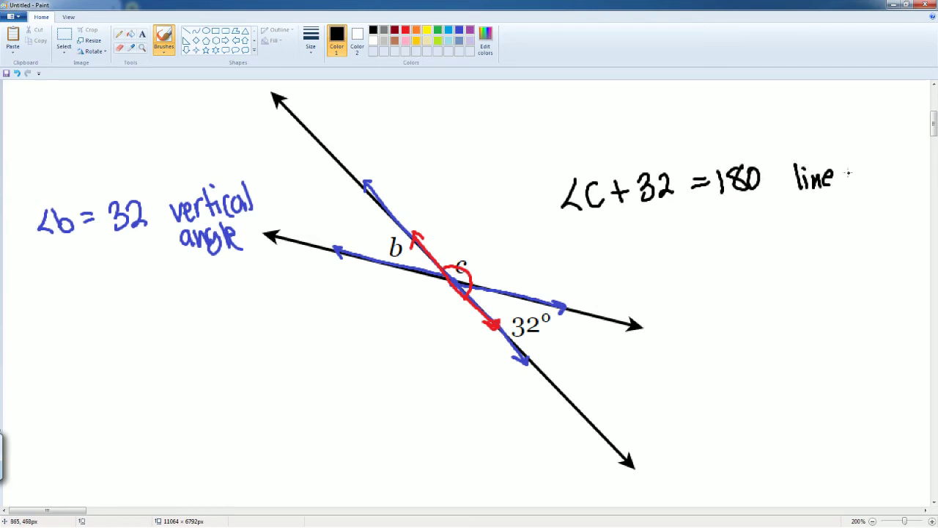
pyautogui.moveTo(836, 175)
pyautogui.mouseDown()
pyautogui.moveTo(854, 181)
pyautogui.moveTo(866, 167)
pyautogui.mouseUp()
pyautogui.moveTo(807, 204)
pyautogui.mouseDown()
pyautogui.moveTo(809, 227)
pyautogui.moveTo(806, 213)
pyautogui.moveTo(831, 213)
pyautogui.mouseUp()
pyautogui.moveTo(837, 200)
pyautogui.mouseDown()
pyautogui.moveTo(838, 211)
pyautogui.moveTo(859, 192)
pyautogui.mouseUp()
# Step: Finish the word 'pair' and write red −32 under both 32 and 180
pyautogui.click(840, 192)
pyautogui.click(405, 30)
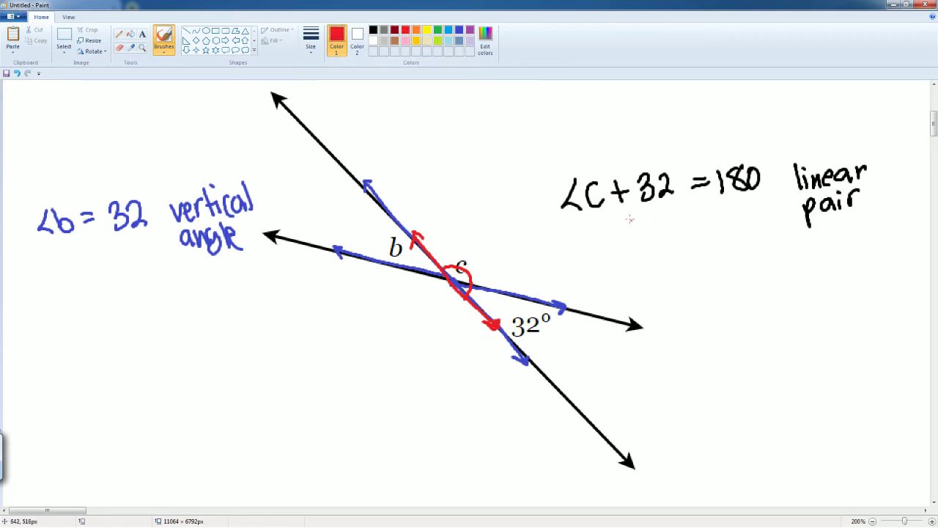
pyautogui.moveTo(630, 219); pyautogui.dragTo(637, 217)
pyautogui.moveTo(640, 206)
pyautogui.mouseDown()
pyautogui.moveTo(653, 213)
pyautogui.moveTo(644, 221)
pyautogui.mouseUp()
pyautogui.moveTo(658, 203); pyautogui.dragTo(674, 218)
pyautogui.moveTo(746, 192)
pyautogui.mouseDown()
pyautogui.moveTo(747, 211)
pyautogui.moveTo(770, 210)
pyautogui.mouseUp()
# Step: Write ∠C = 148° in black beneath the red subtractions
pyautogui.click(372, 30)
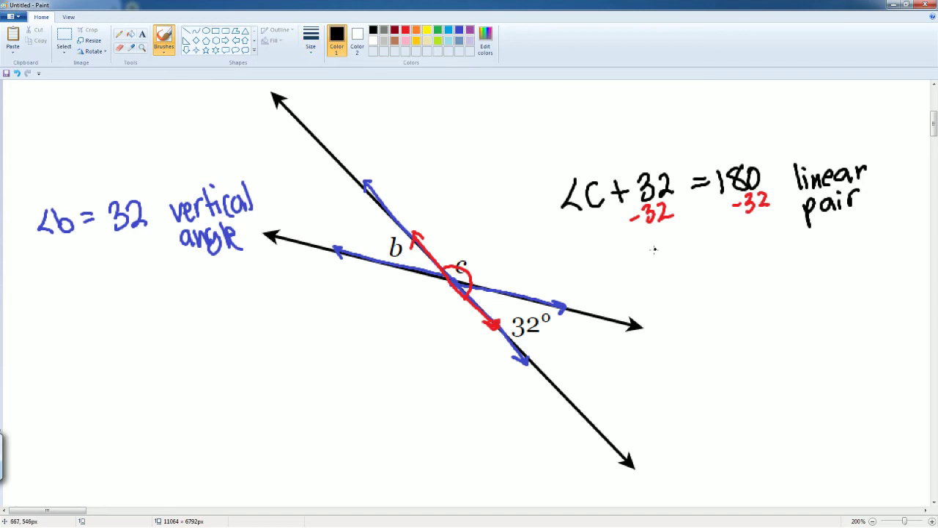
pyautogui.moveTo(657, 241)
pyautogui.mouseDown()
pyautogui.moveTo(646, 260)
pyautogui.moveTo(664, 261)
pyautogui.mouseUp()
pyautogui.moveTo(683, 242)
pyautogui.mouseDown()
pyautogui.moveTo(685, 262)
pyautogui.moveTo(706, 239)
pyautogui.mouseUp()
pyautogui.moveTo(693, 251); pyautogui.dragTo(708, 249)
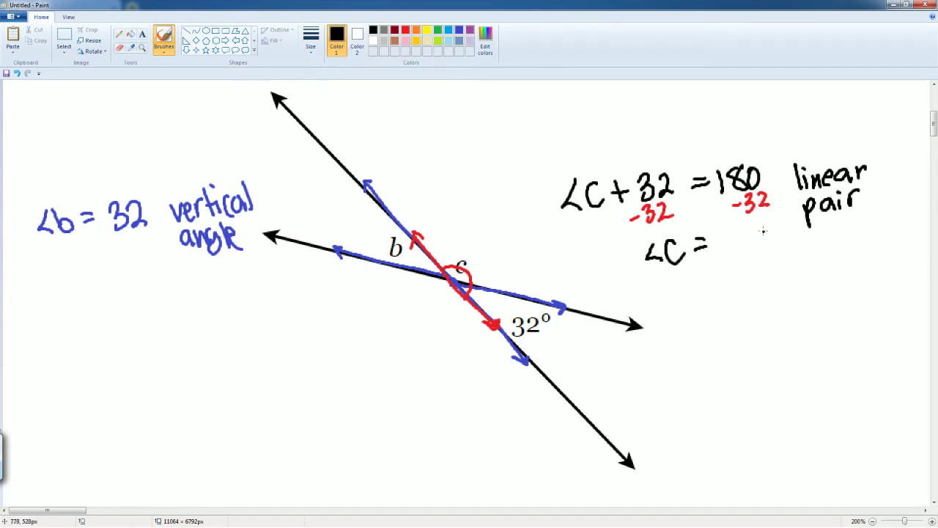
pyautogui.moveTo(762, 231); pyautogui.dragTo(759, 232)
pyautogui.moveTo(718, 233)
pyautogui.mouseDown()
pyautogui.moveTo(718, 254)
pyautogui.moveTo(741, 247)
pyautogui.mouseUp()
pyautogui.moveTo(736, 233); pyautogui.dragTo(737, 253)
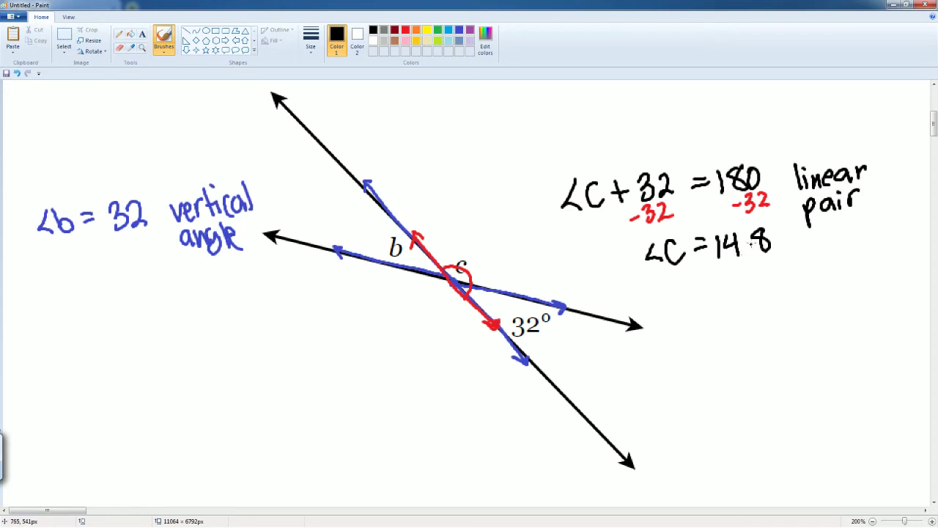
pyautogui.moveTo(772, 225); pyautogui.dragTo(766, 223)
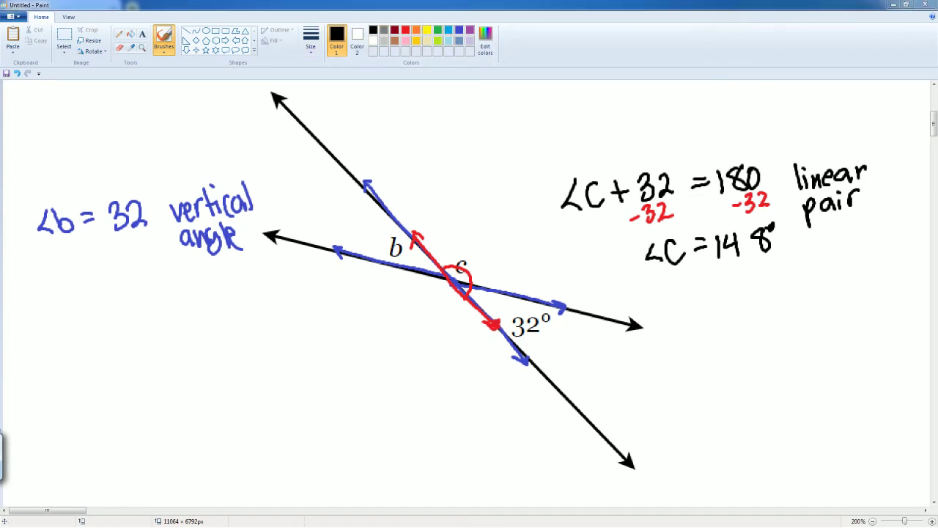
pyautogui.hotkey('alt', 'Tab')
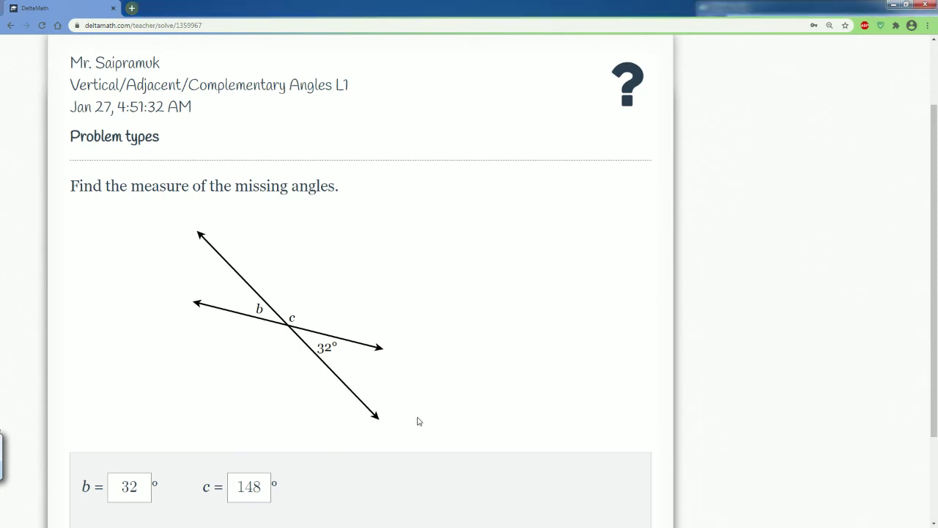
# Step: Submit b = 32 and c = 148, confirm in Verify Solution, and review the worked solution
pyautogui.scroll(-2, 414, 422)
pyautogui.click(128, 419)
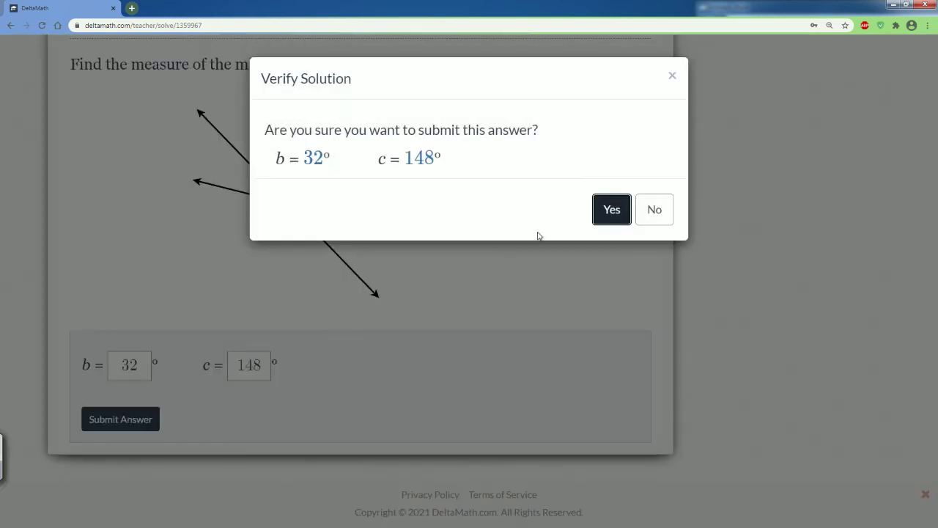
pyautogui.click(612, 210)
pyautogui.scroll(-3, 264, 425)
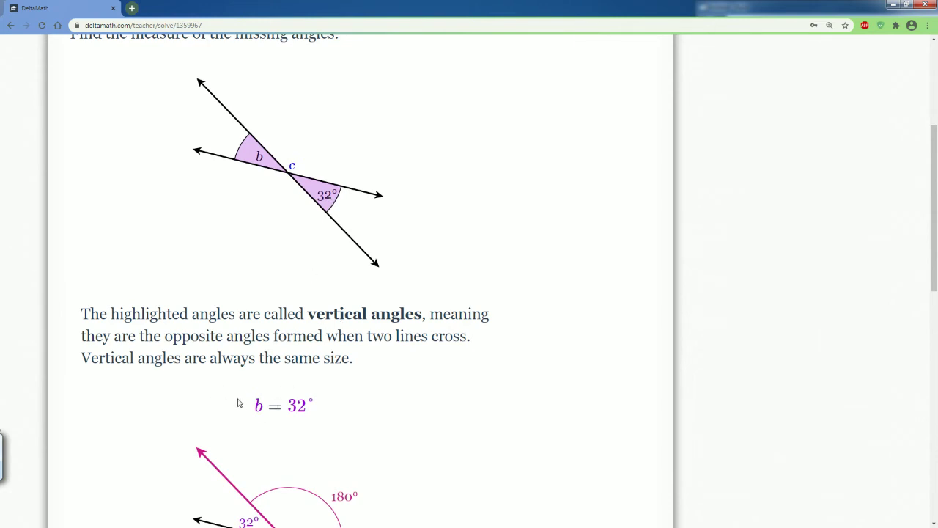
pyautogui.scroll(-5, 241, 403)
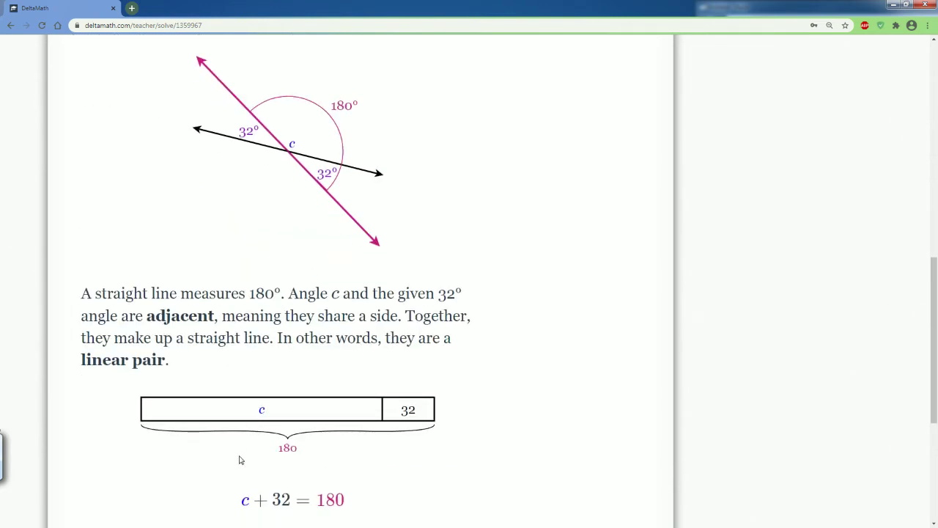
pyautogui.scroll(2, 245, 445)
pyautogui.scroll(-5, 245, 444)
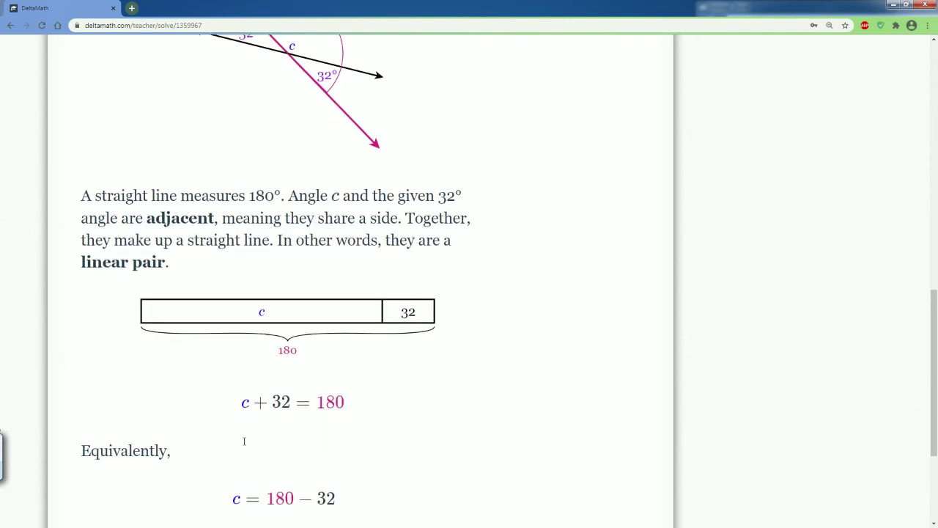
pyautogui.scroll(3, 331, 219)
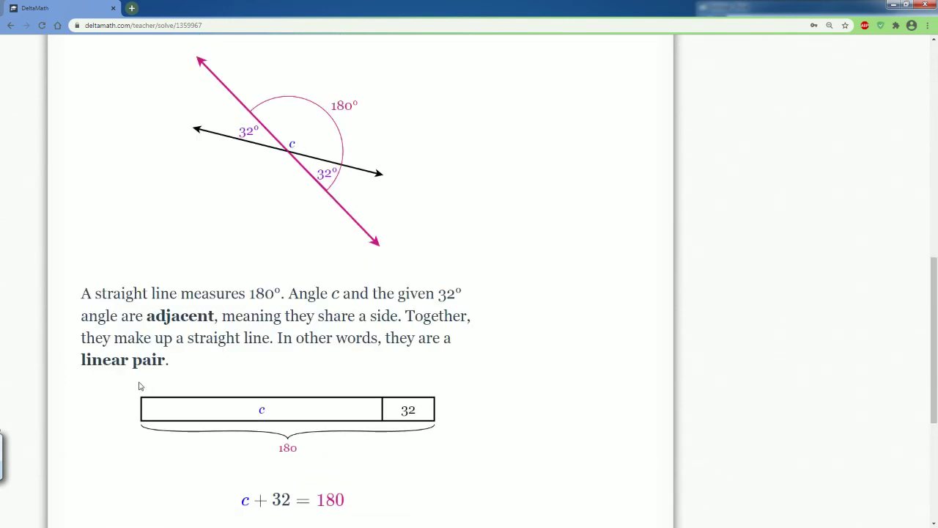
pyautogui.scroll(-3, 164, 378)
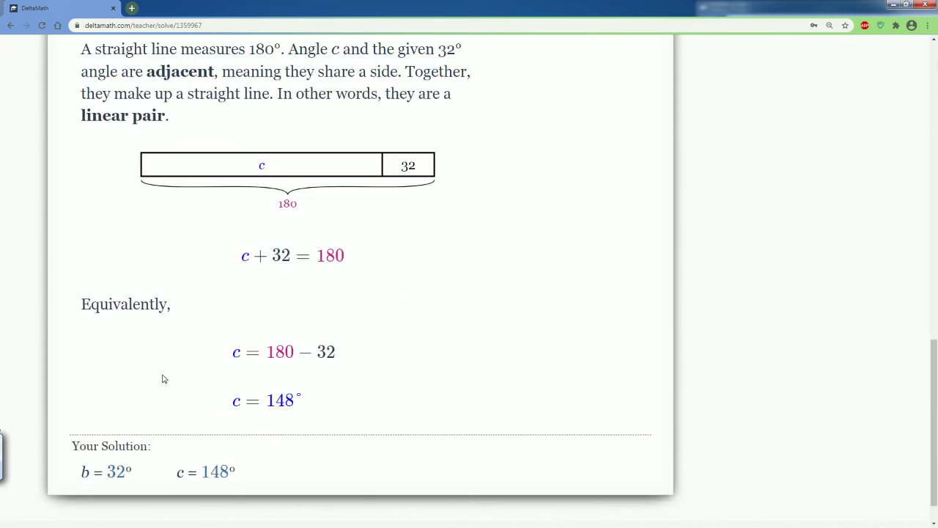
pyautogui.scroll(10, 164, 378)
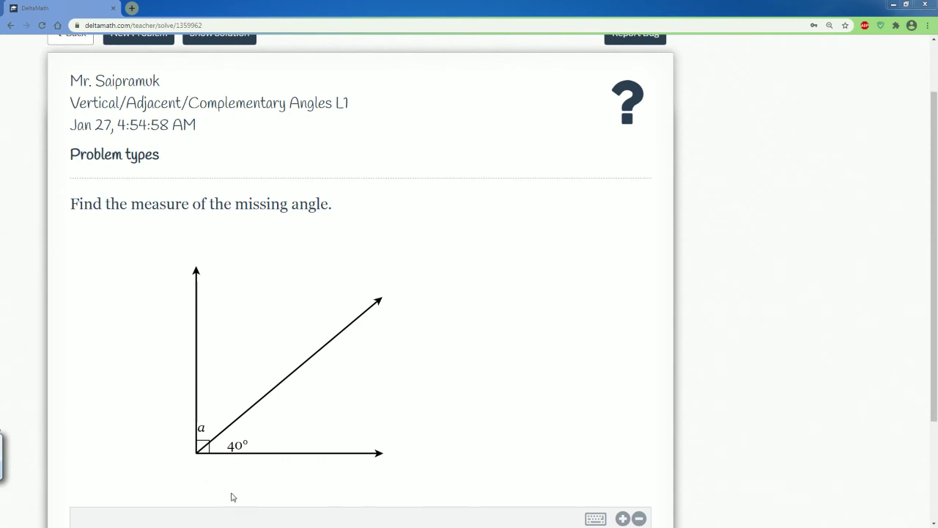
# Step: Scroll the 40° right-angle problem to its answer field and paste its screenshot into Paint
pyautogui.moveTo(934, 257); pyautogui.dragTo(935, 296)
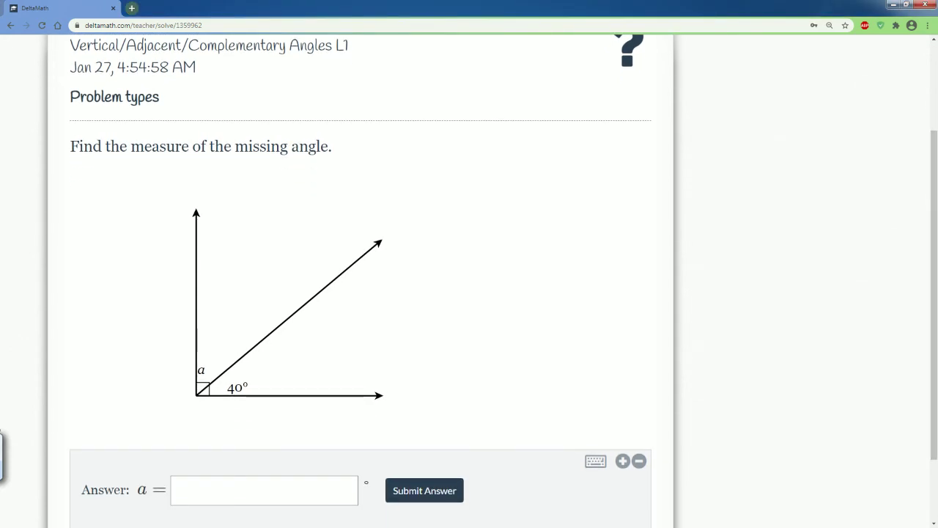
pyautogui.hotkey('alt', 'Tab')
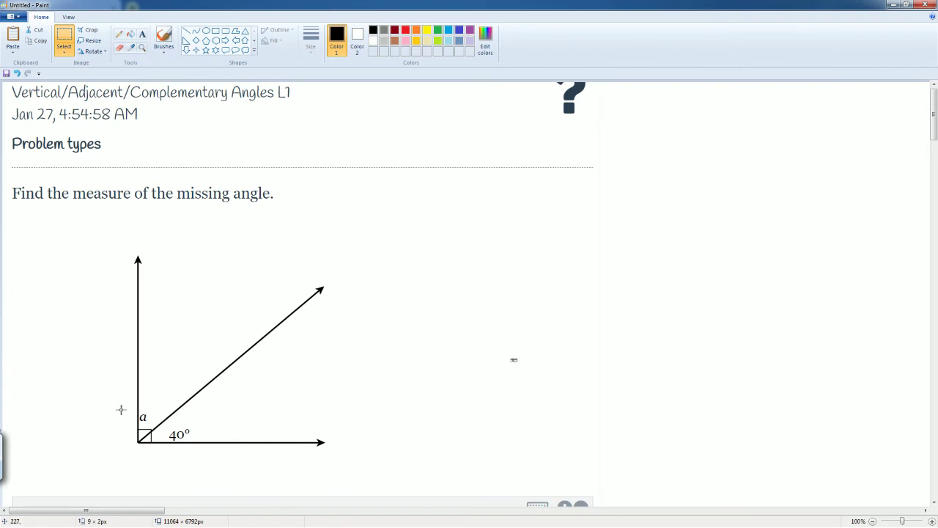
# Step: Switch to the red freehand brush and adjust the zoom to trace the right-angle mark at a
pyautogui.click(405, 30)
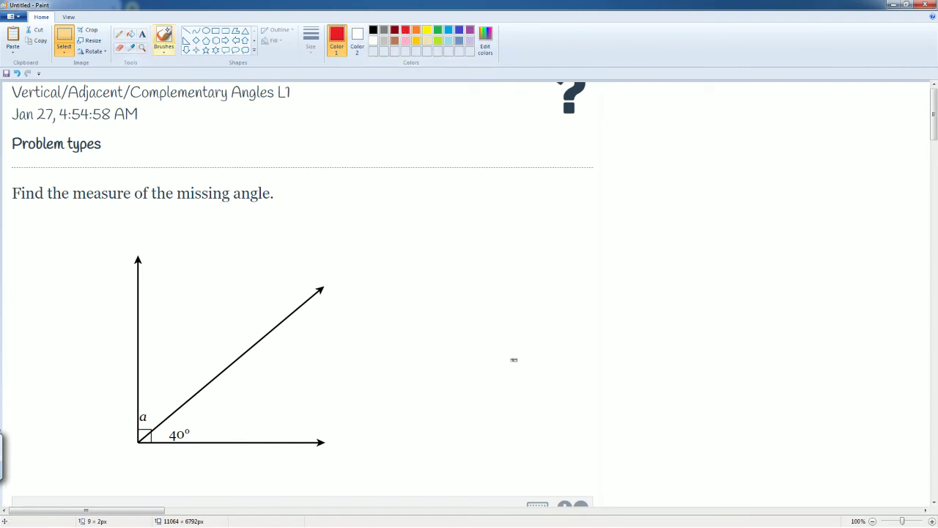
pyautogui.click(163, 38)
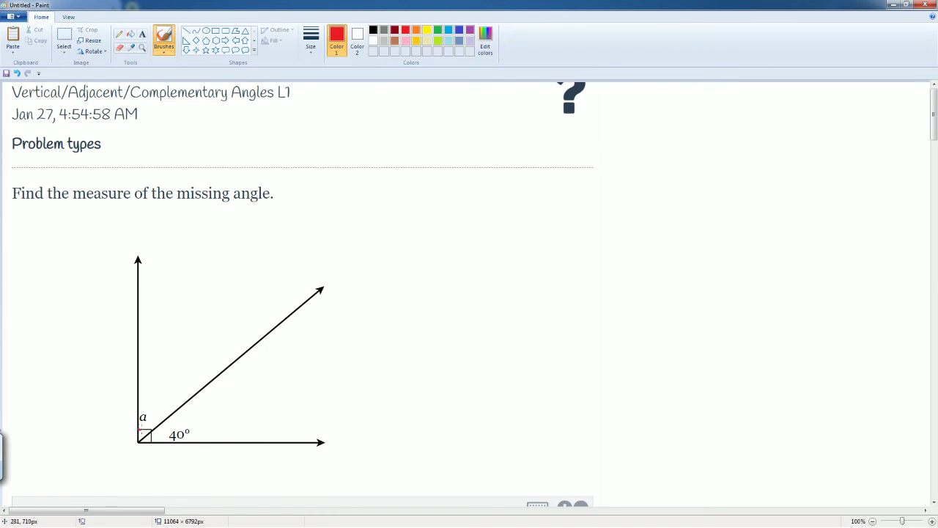
pyautogui.scroll(1, 143, 423)
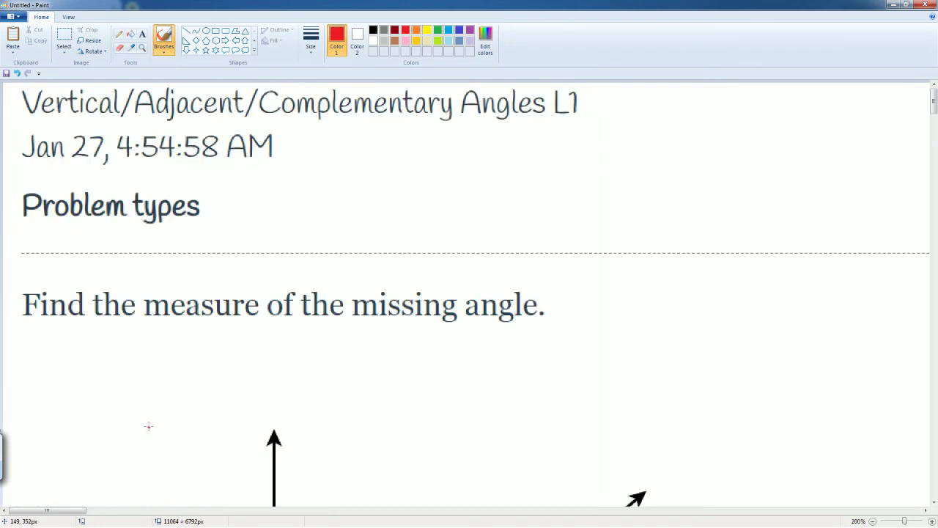
pyautogui.scroll(-4, 147, 425)
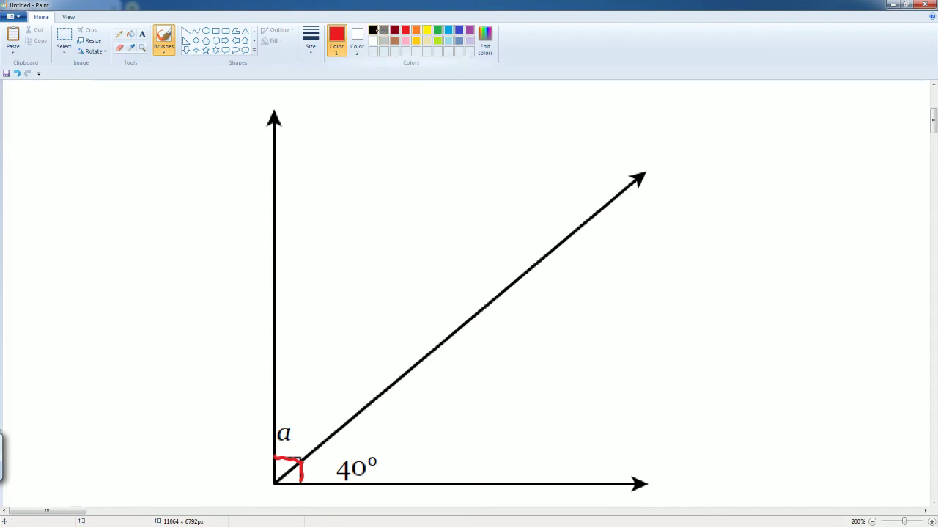
# Step: Write ∠a + 40 = 90 in black beside the diagram, labelled complementary
pyautogui.click(373, 30)
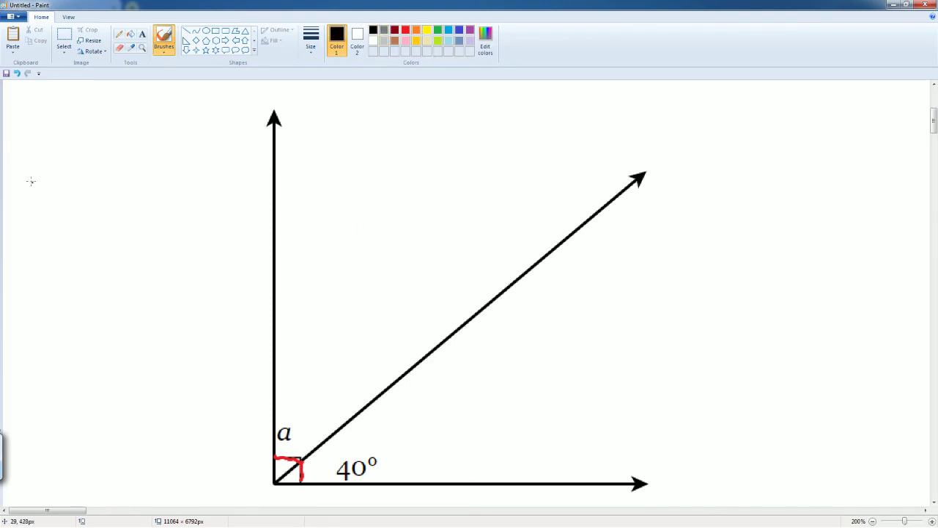
pyautogui.moveTo(31, 181)
pyautogui.mouseDown()
pyautogui.moveTo(37, 212)
pyautogui.moveTo(69, 213)
pyautogui.mouseUp()
pyautogui.moveTo(62, 195)
pyautogui.mouseDown()
pyautogui.moveTo(107, 205)
pyautogui.moveTo(106, 216)
pyautogui.moveTo(115, 192)
pyautogui.moveTo(147, 194)
pyautogui.mouseUp()
pyautogui.moveTo(137, 205)
pyautogui.mouseDown()
pyautogui.moveTo(167, 199)
pyautogui.moveTo(168, 223)
pyautogui.mouseUp()
pyautogui.moveTo(180, 193); pyautogui.dragTo(178, 194)
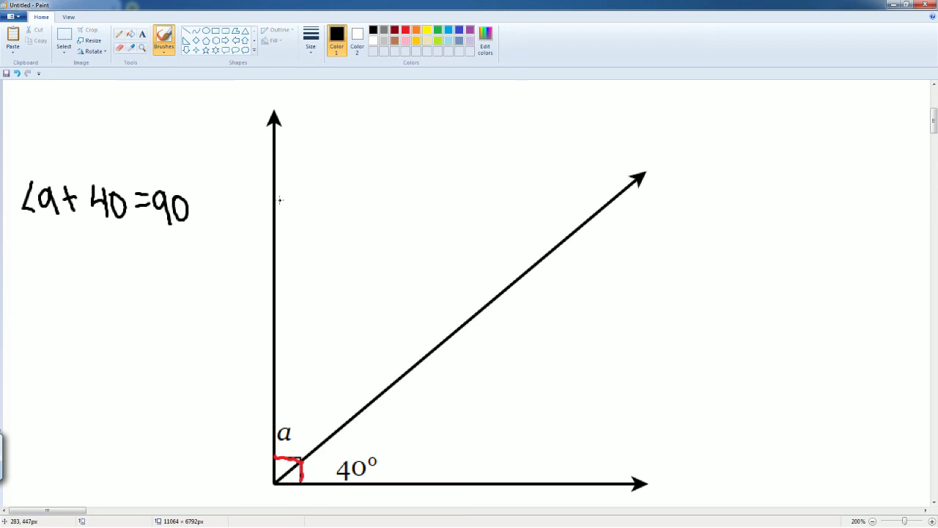
pyautogui.moveTo(230, 206)
pyautogui.mouseDown()
pyautogui.moveTo(262, 217)
pyautogui.moveTo(319, 211)
pyautogui.moveTo(336, 198)
pyautogui.moveTo(361, 230)
pyautogui.mouseUp()
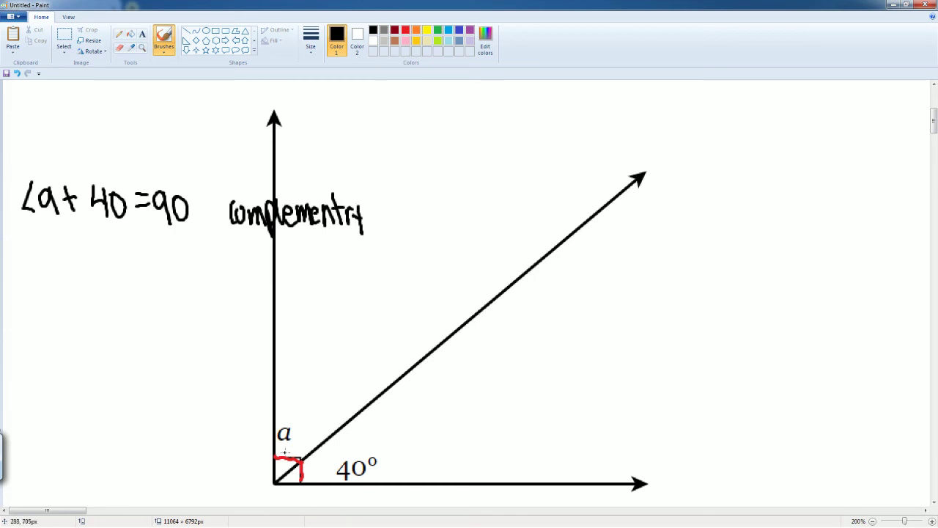
# Step: Write −40 in red under both sides of ∠a + 40 = 90
pyautogui.click(406, 30)
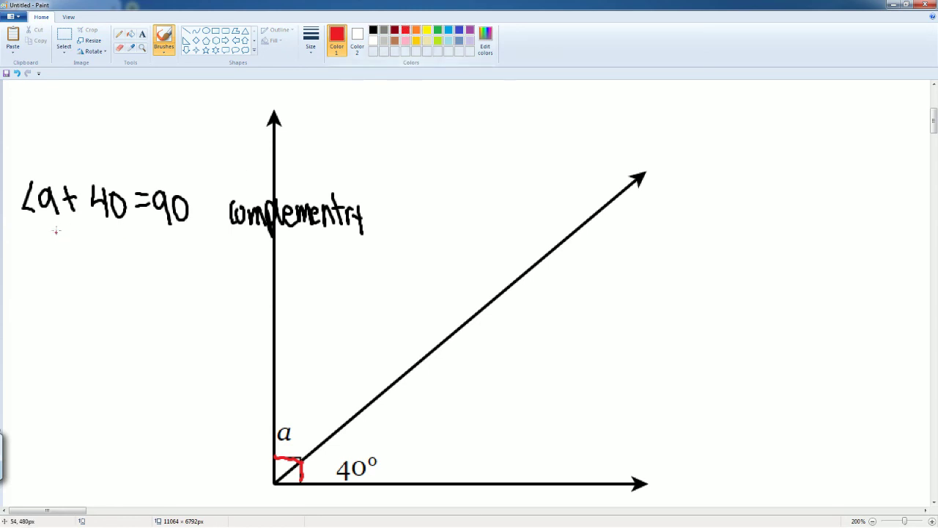
pyautogui.moveTo(84, 233)
pyautogui.mouseDown()
pyautogui.moveTo(109, 249)
pyautogui.moveTo(123, 234)
pyautogui.moveTo(157, 238)
pyautogui.mouseUp()
pyautogui.moveTo(162, 227)
pyautogui.mouseDown()
pyautogui.moveTo(170, 242)
pyautogui.moveTo(179, 236)
pyautogui.mouseUp()
pyautogui.moveTo(184, 228); pyautogui.dragTo(192, 241)
# Step: Write ∠a = 50° in black below, undo the misdrawn 50, and return to DeltaMath
pyautogui.click(373, 30)
pyautogui.moveTo(92, 270)
pyautogui.mouseDown()
pyautogui.moveTo(83, 292)
pyautogui.moveTo(102, 297)
pyautogui.mouseUp()
pyautogui.moveTo(119, 277)
pyautogui.mouseDown()
pyautogui.moveTo(117, 297)
pyautogui.moveTo(126, 299)
pyautogui.mouseUp()
pyautogui.moveTo(132, 281)
pyautogui.mouseDown()
pyautogui.moveTo(147, 277)
pyautogui.moveTo(149, 288)
pyautogui.mouseUp()
pyautogui.moveTo(173, 274); pyautogui.dragTo(161, 301)
pyautogui.moveTo(194, 277)
pyautogui.mouseDown()
pyautogui.moveTo(198, 296)
pyautogui.moveTo(193, 277)
pyautogui.moveTo(163, 287)
pyautogui.moveTo(162, 300)
pyautogui.moveTo(152, 290)
pyautogui.moveTo(196, 281)
pyautogui.mouseUp()
pyautogui.hotkey('ctrl', 'z')
pyautogui.hotkey('ctrl', 'z')
pyautogui.hotkey('ctrl', 'z')
pyautogui.hotkey('ctrl', 'z')
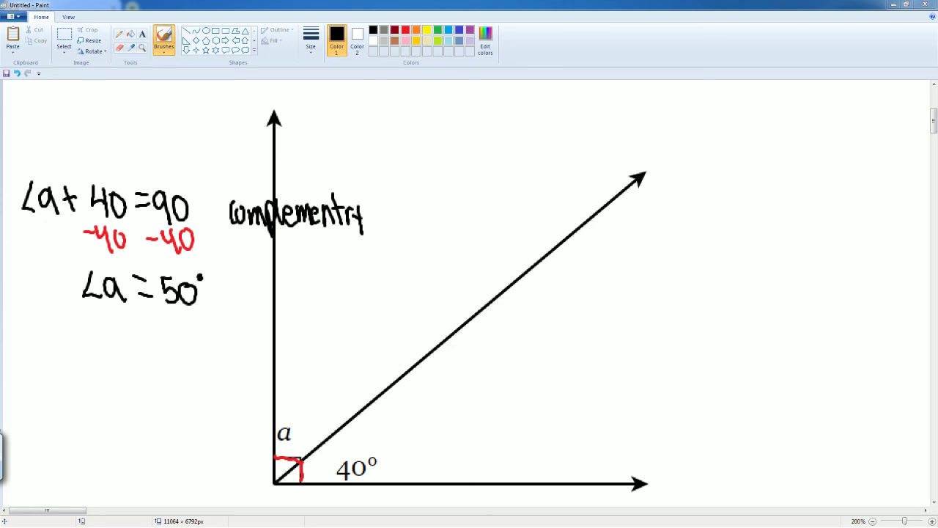
pyautogui.hotkey('alt', 'Tab')
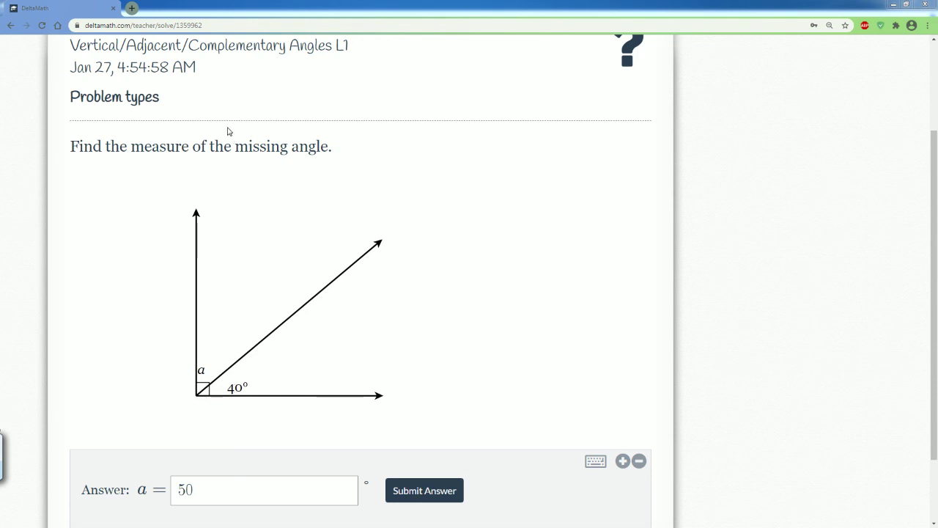
# Step: Submit and confirm a = 50, then review the worked solution a = 90 − 40 = 50°
pyautogui.click(428, 495)
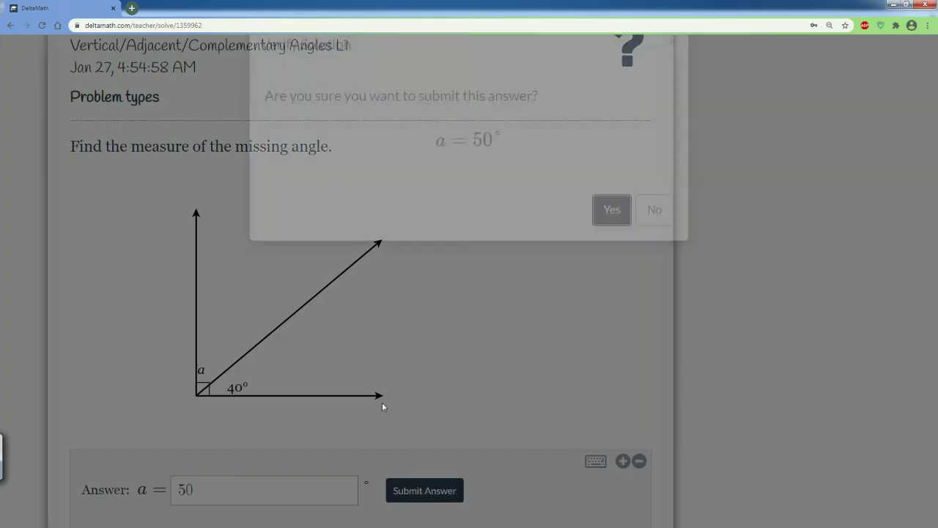
pyautogui.click(611, 245)
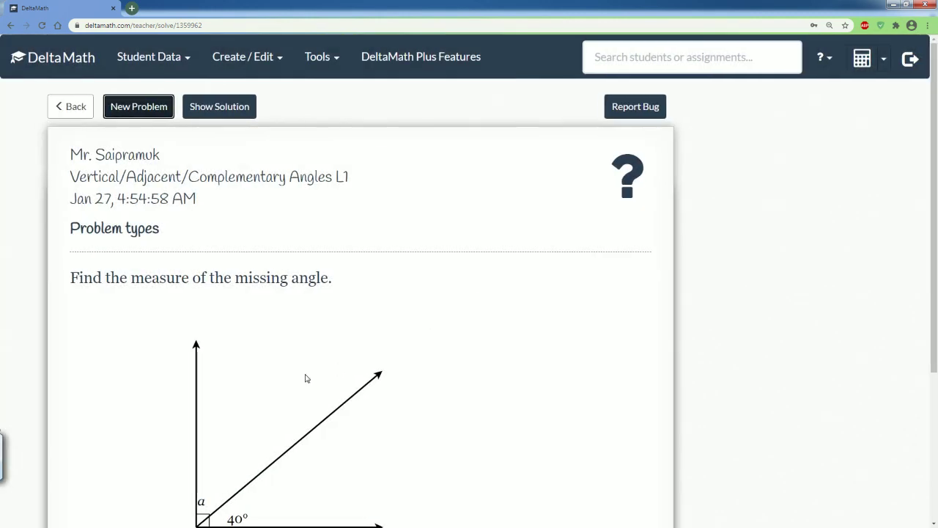
pyautogui.scroll(-3, 278, 399)
pyautogui.click(432, 431)
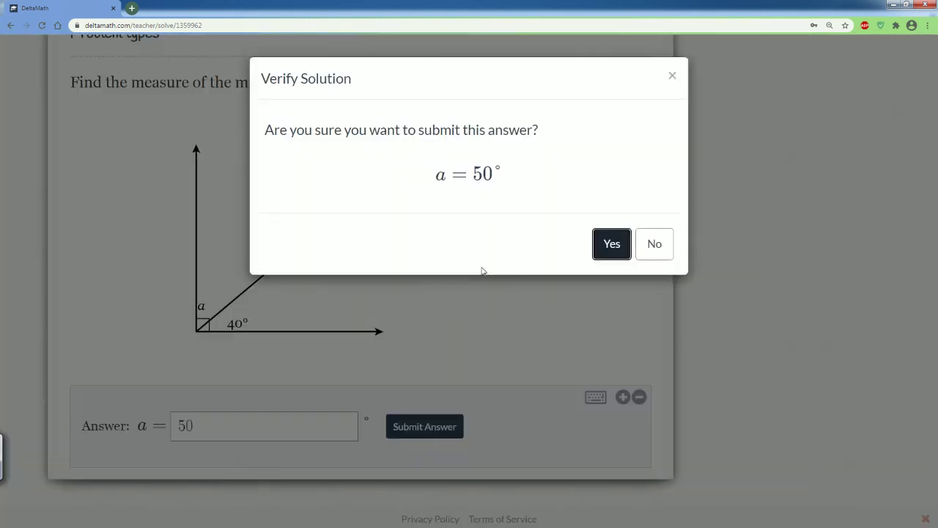
pyautogui.click(611, 243)
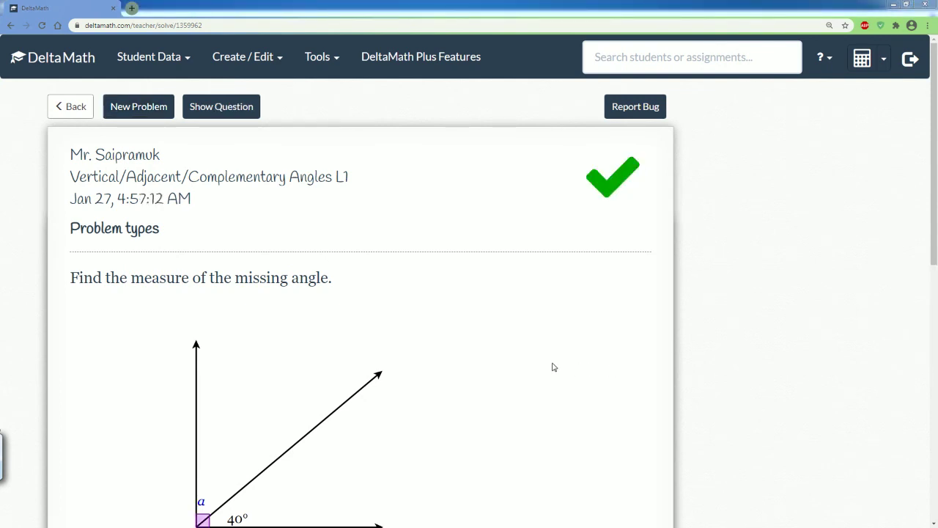
pyautogui.scroll(-3, 538, 366)
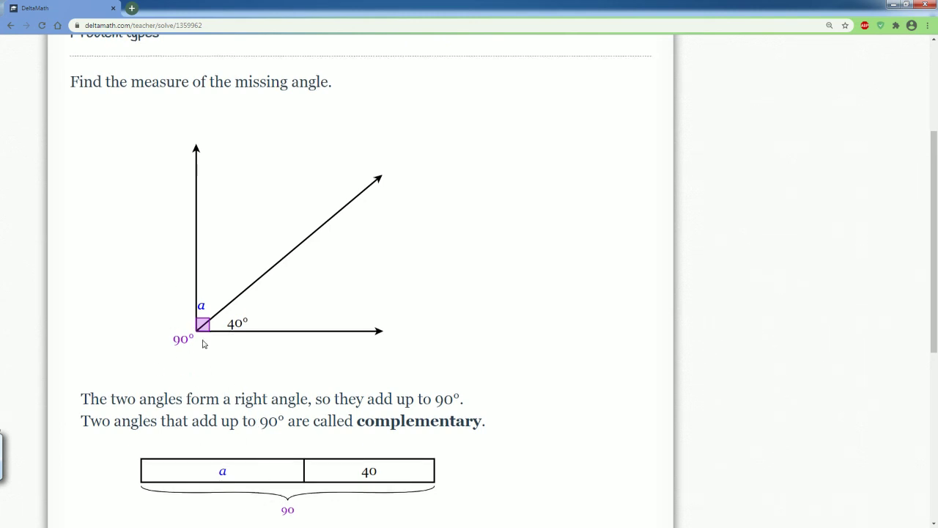
pyautogui.scroll(-3, 204, 344)
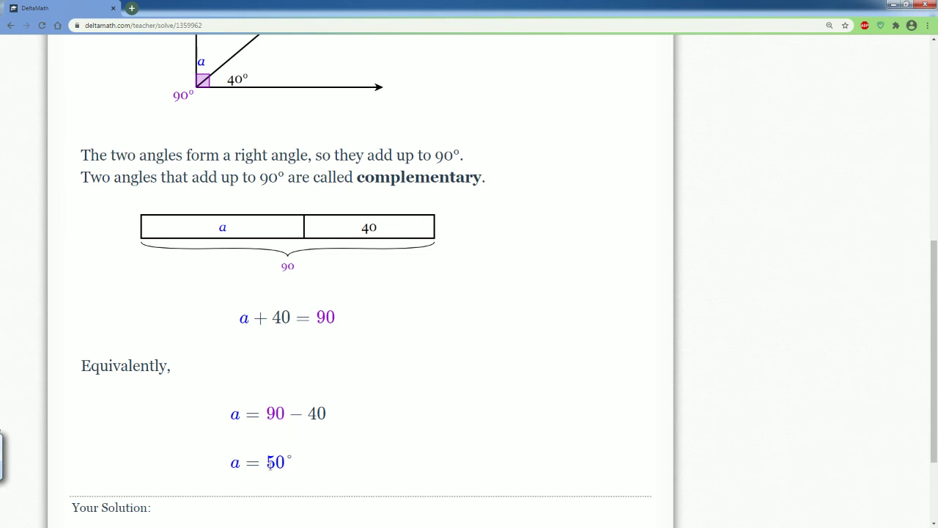
pyautogui.scroll(5, 275, 463)
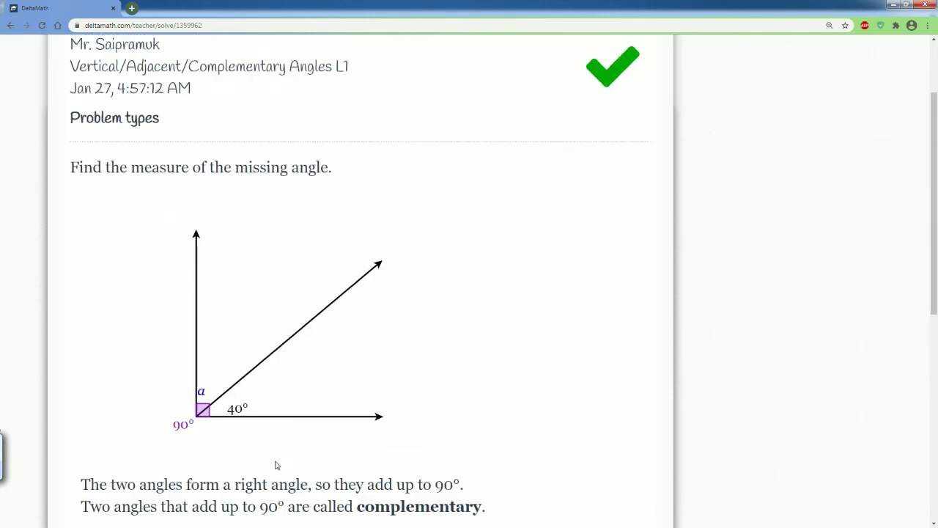